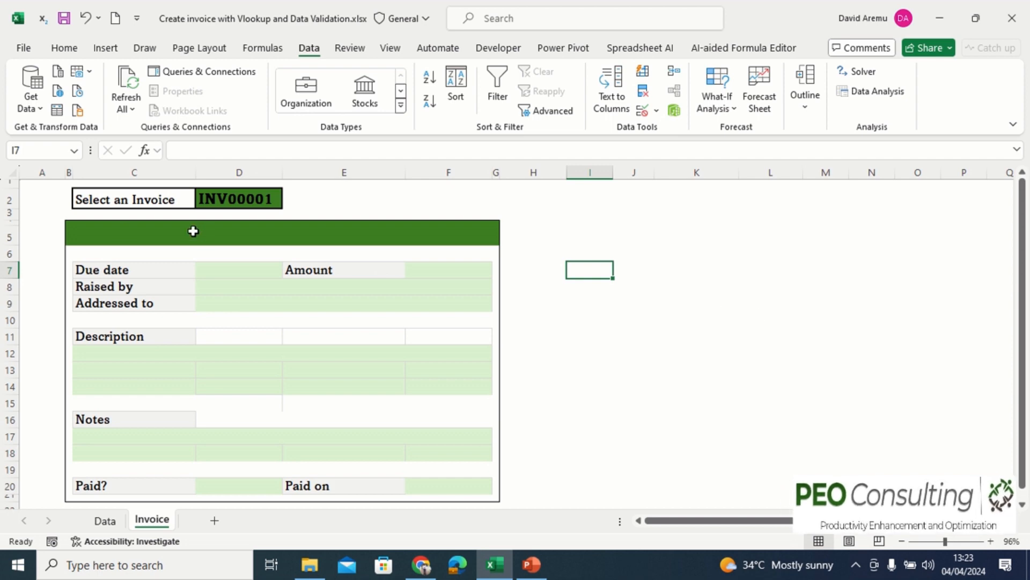
Examine the blank fields of the invoice form and the matching column headers on the Data sheet.
click(110, 230)
mouse_move(110, 230)
mouse_down()
mouse_move(531, 394)
mouse_move(404, 453)
mouse_move(416, 496)
mouse_up()
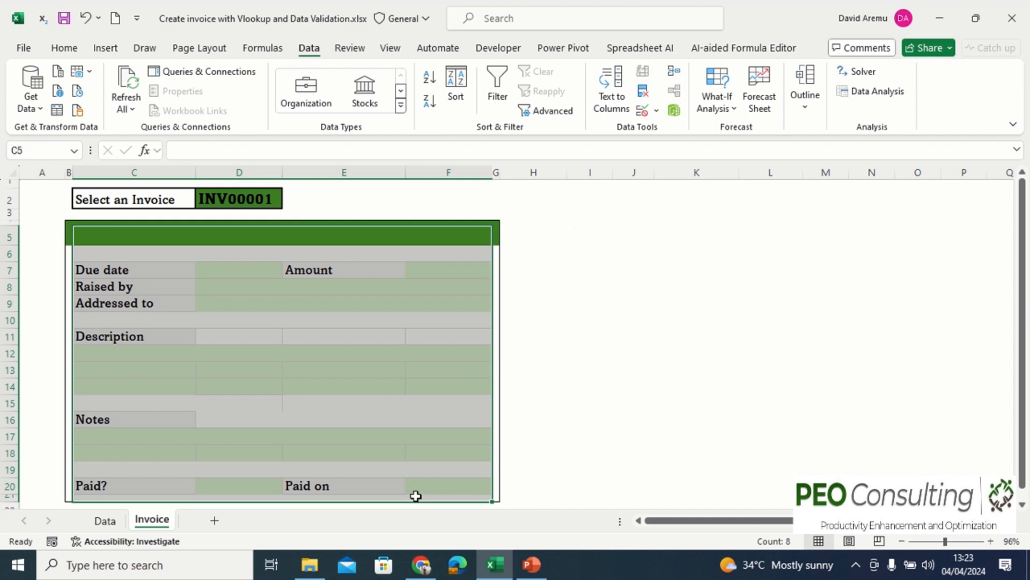
click(223, 273)
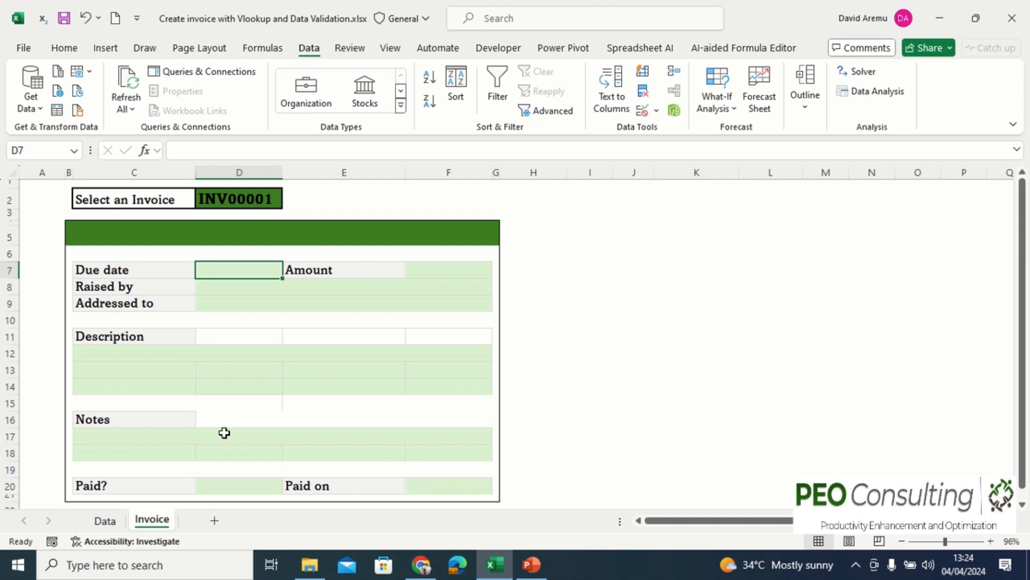
click(104, 521)
click(48, 196)
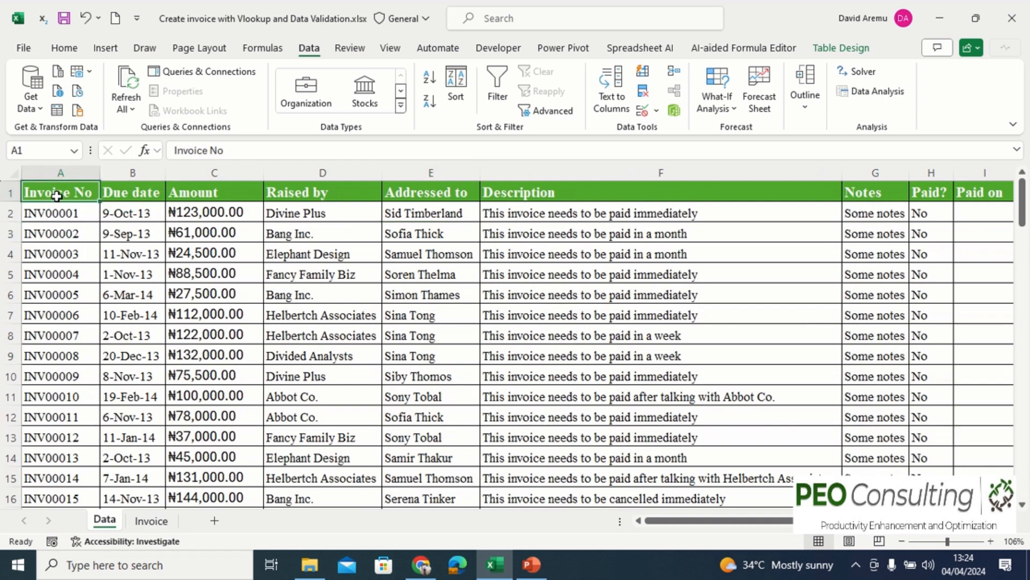
click(134, 189)
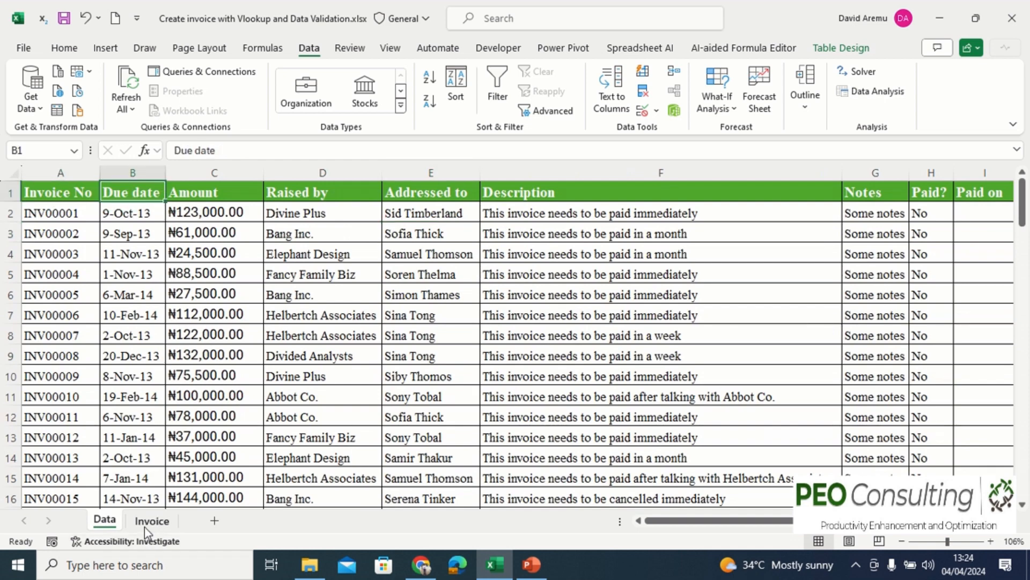
click(147, 523)
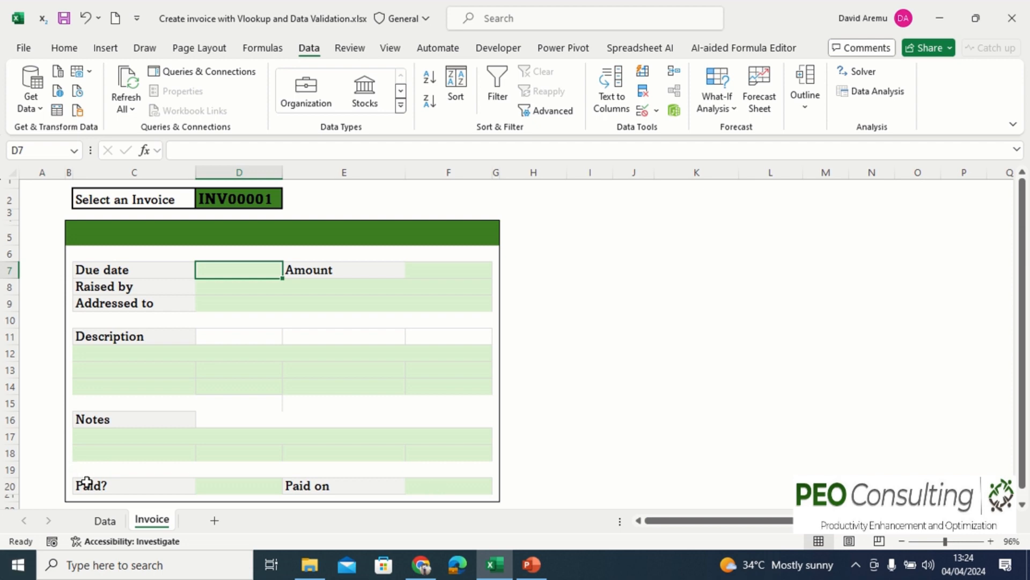
click(105, 520)
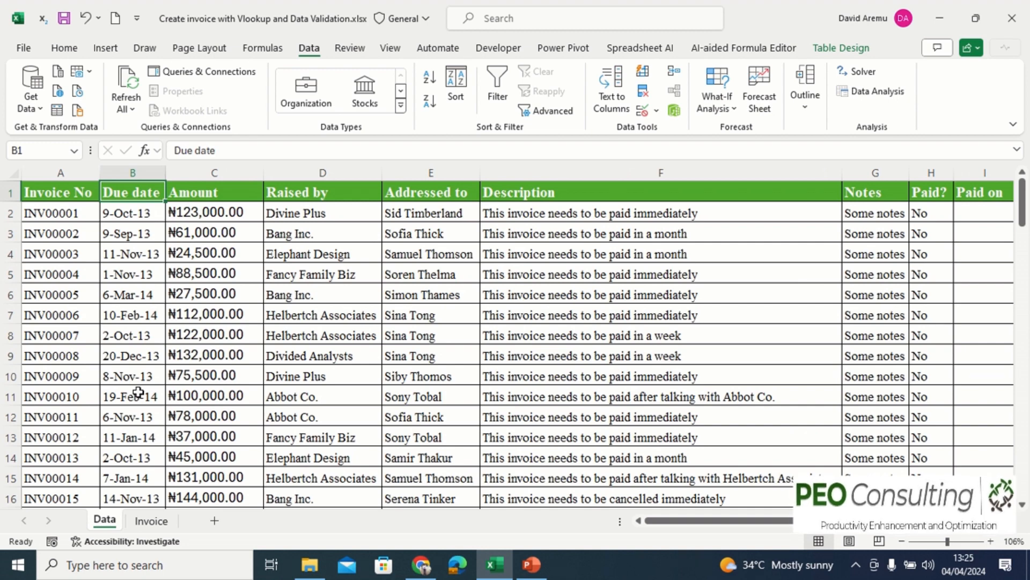
click(161, 521)
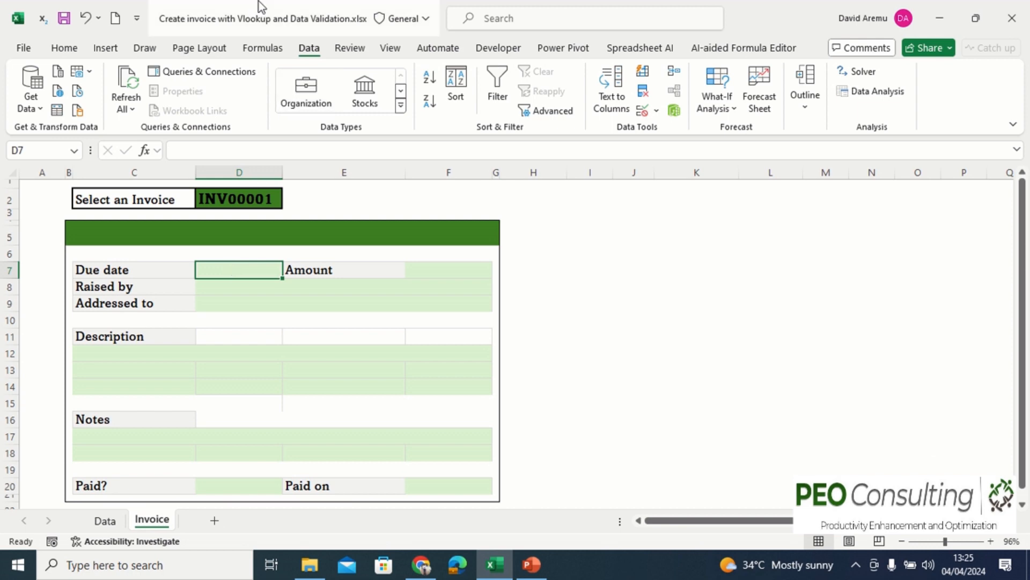
Insert a VLOOKUP function in the Due date cell D7 with the selected invoice number in D2 as lookup value.
click(266, 50)
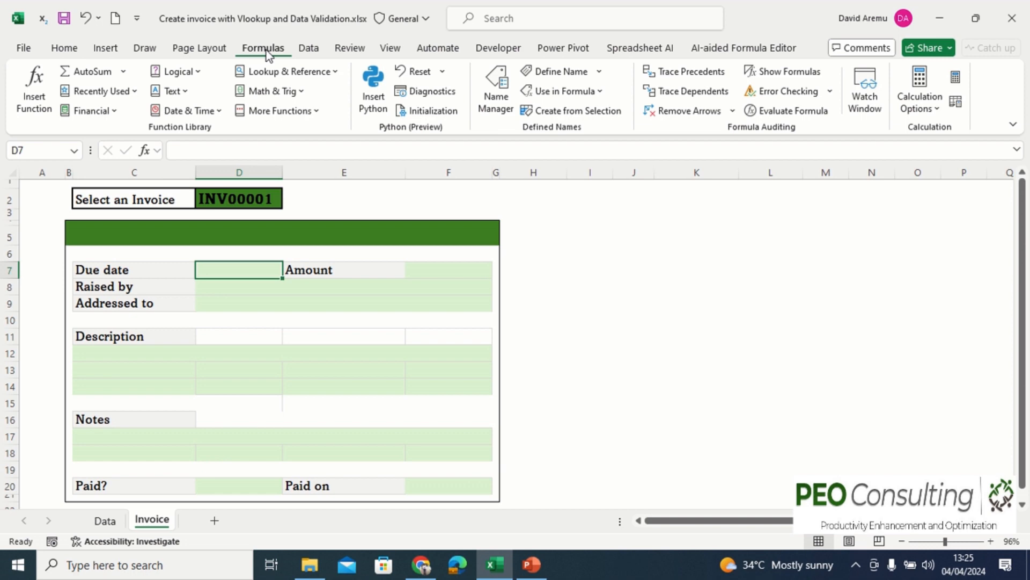
click(338, 72)
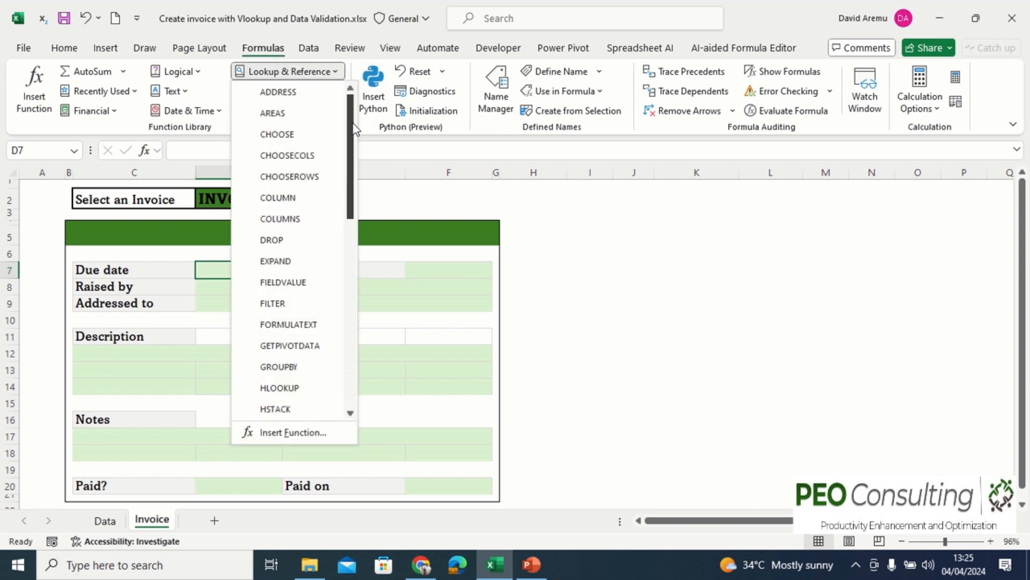
drag(353, 124, 346, 303)
click(293, 316)
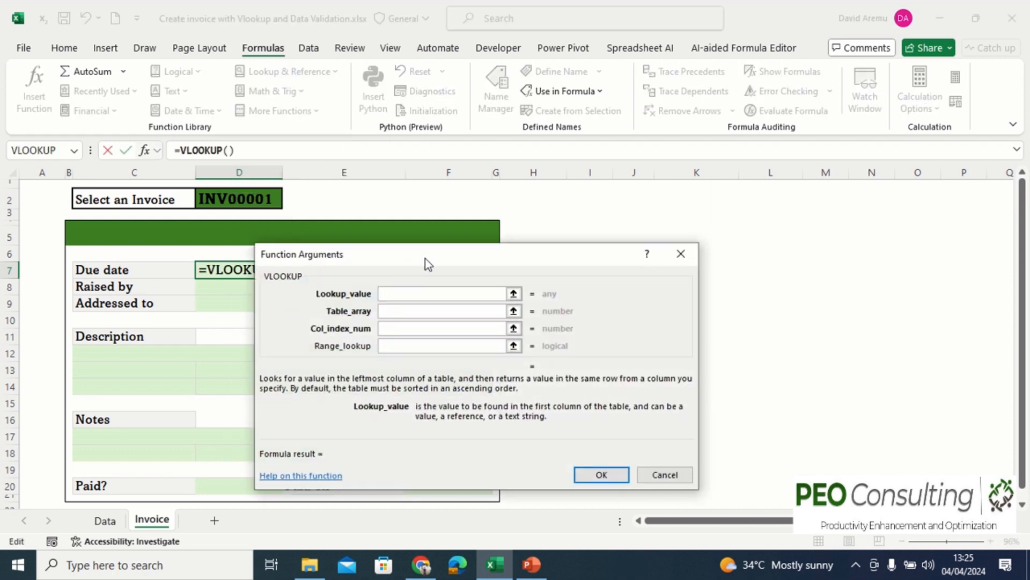
drag(427, 259, 637, 243)
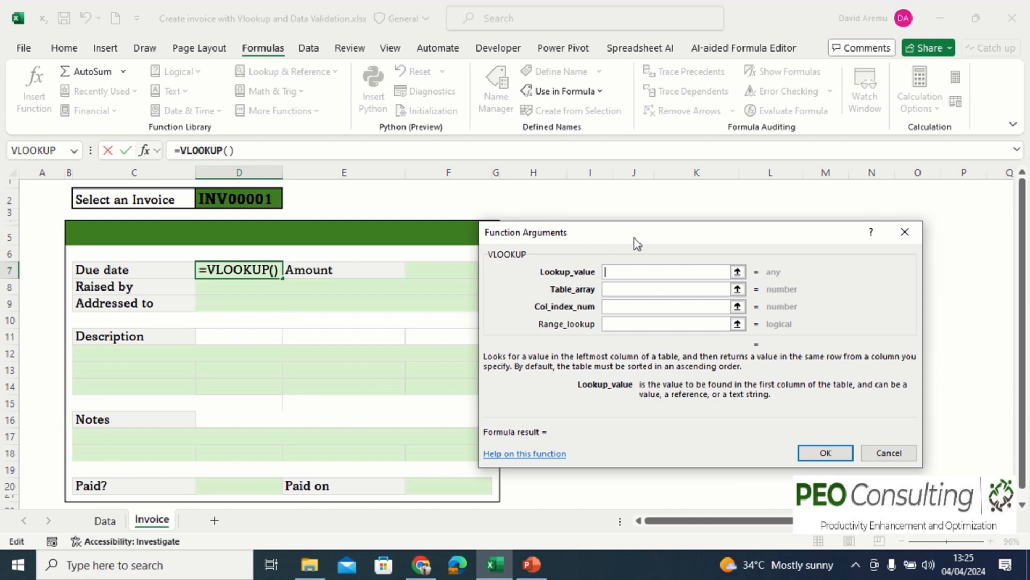
click(241, 199)
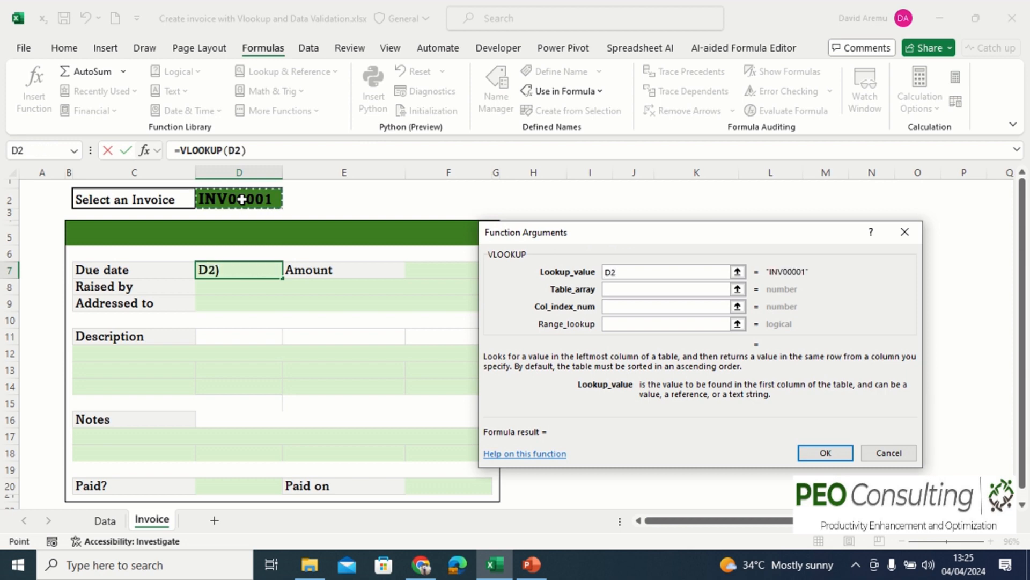
Set the VLOOKUP table array to my_data by selecting the whole invoice table on the Data sheet.
click(626, 289)
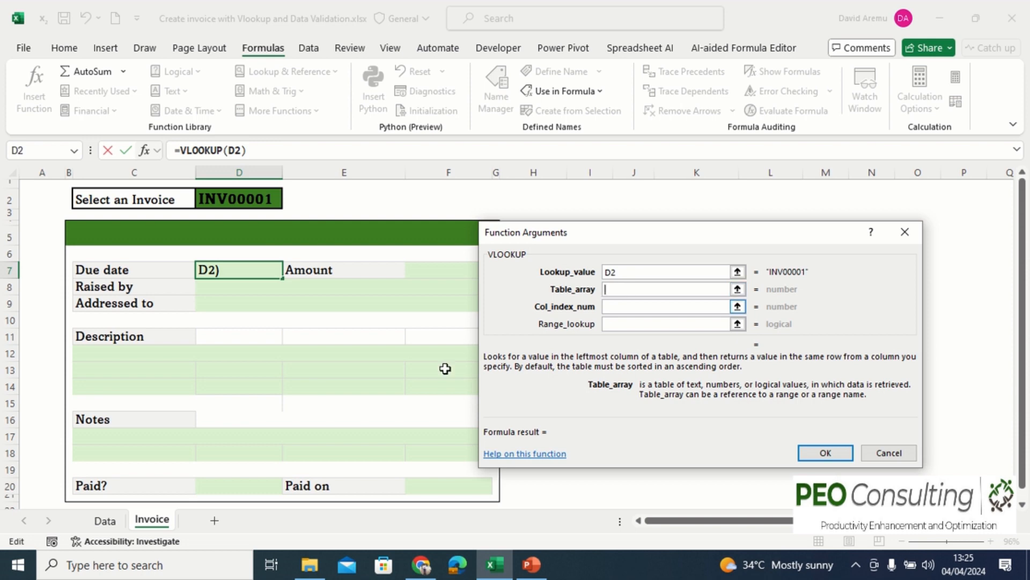
click(104, 527)
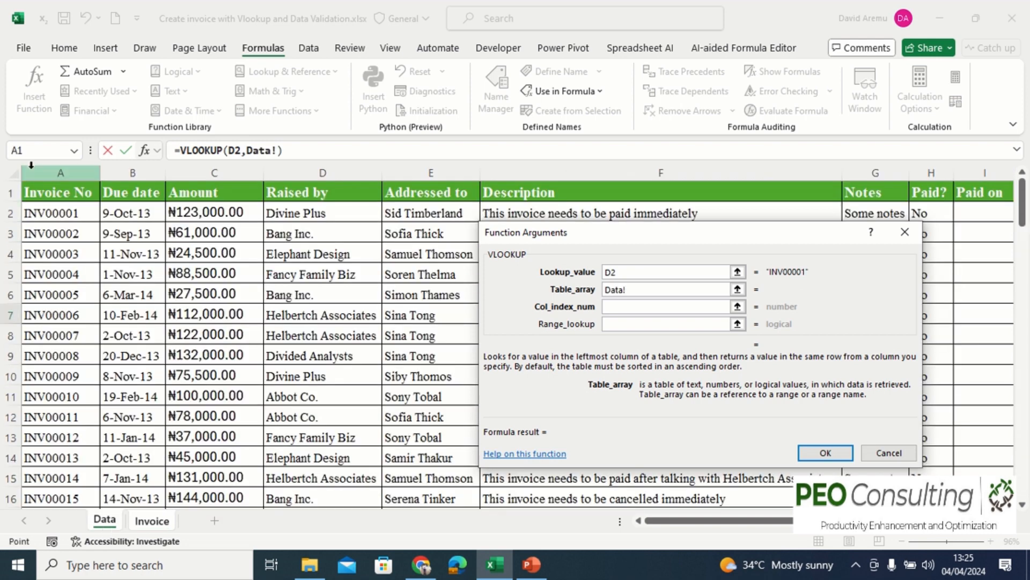
drag(48, 168, 766, 236)
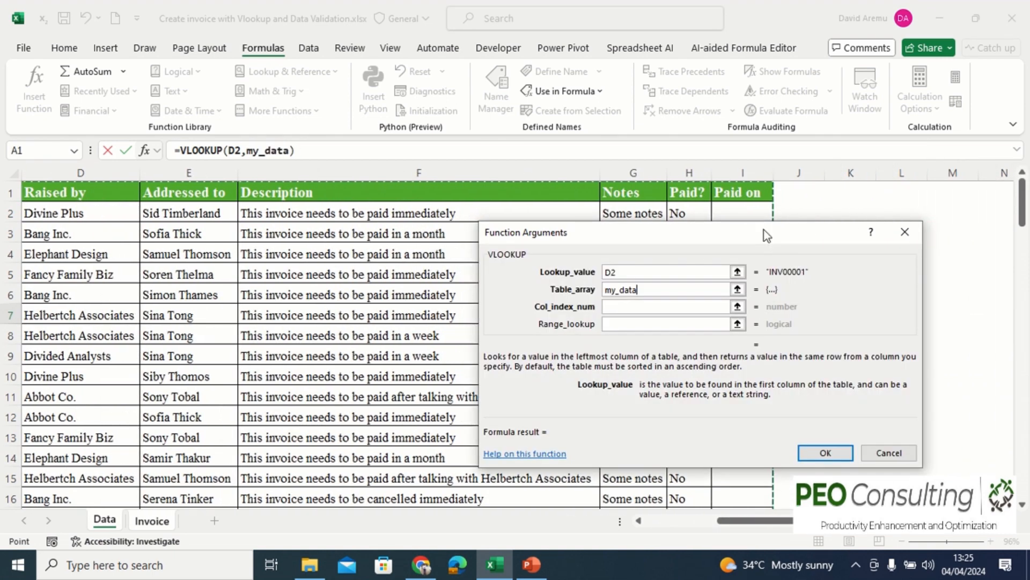
Set the VLOOKUP column index number to 2, the position of the Due date column in the Data sheet.
click(649, 307)
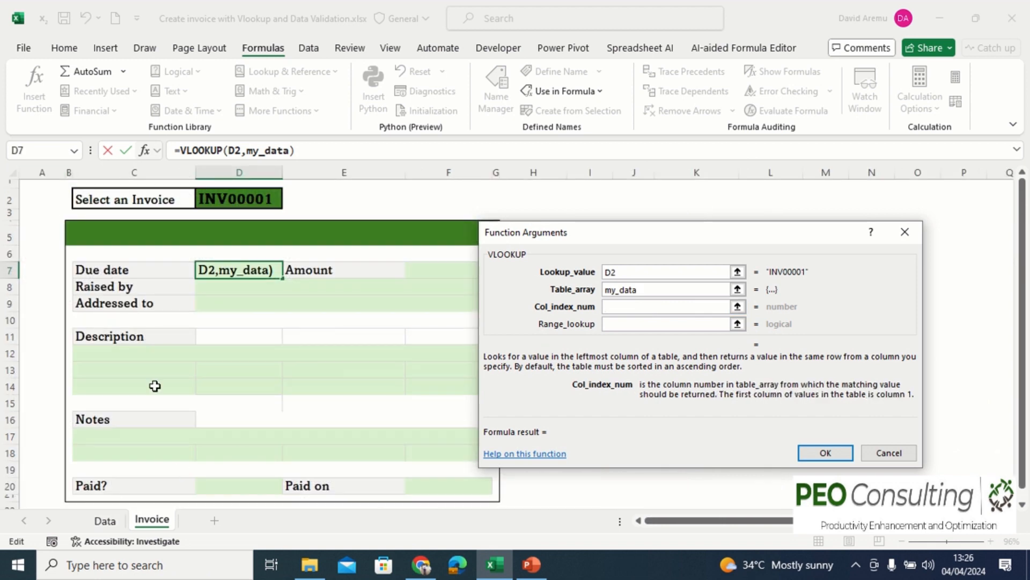
click(110, 531)
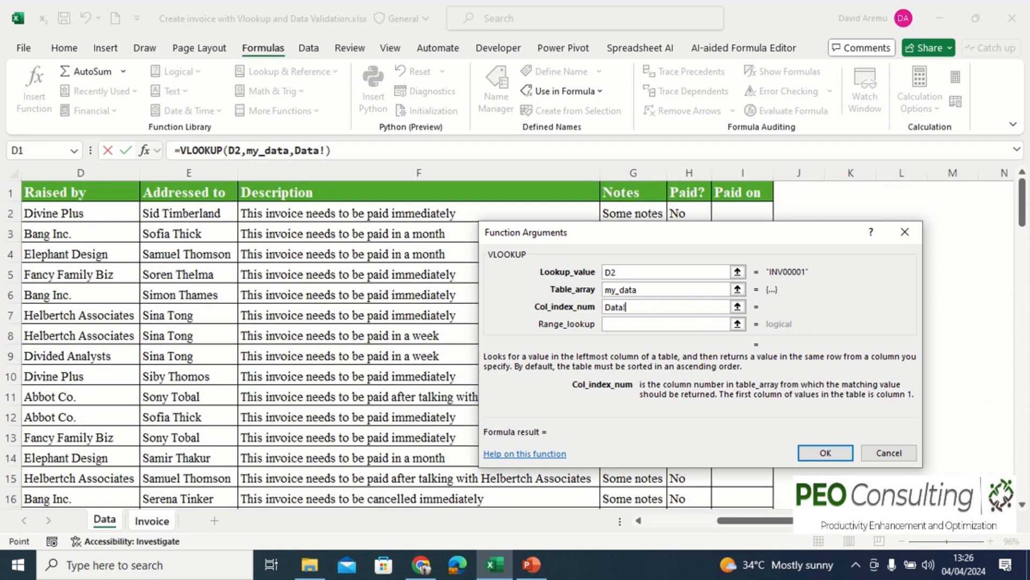
scroll(193, 268, left, 3)
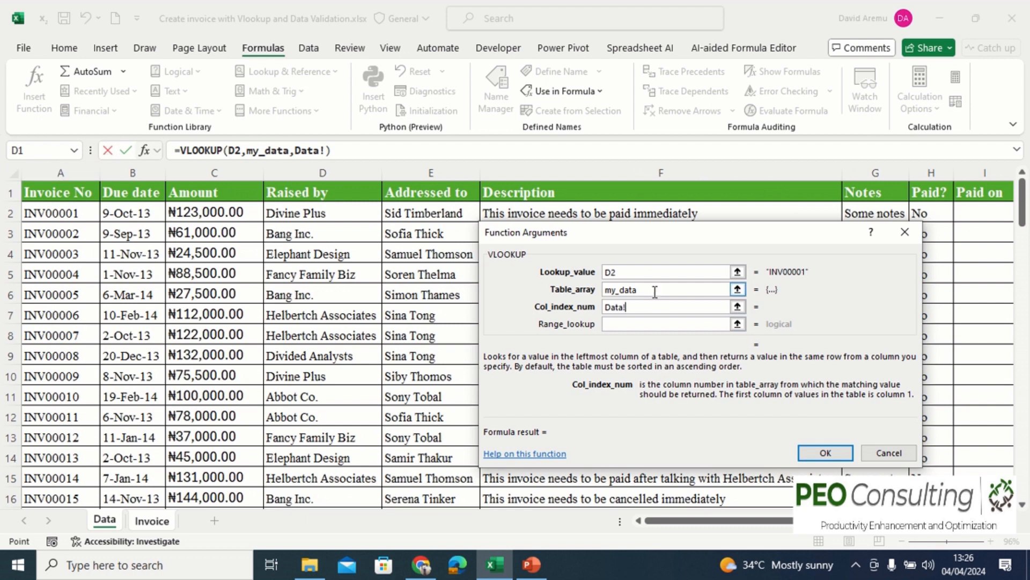
key(BackSpace)
key(BackSpace)
key(BackSpace)
key(BackSpace)
key(BackSpace)
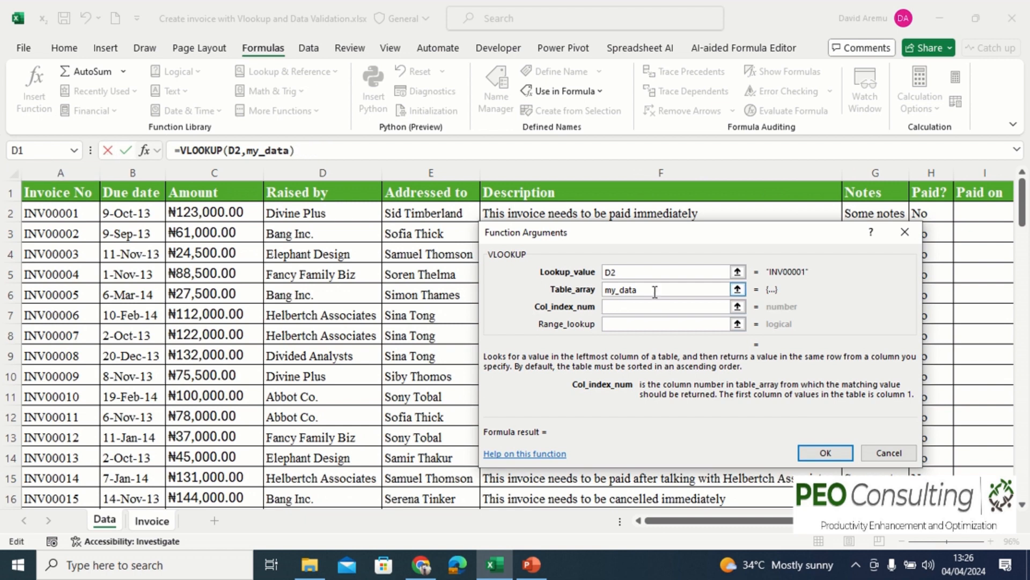
text(2)
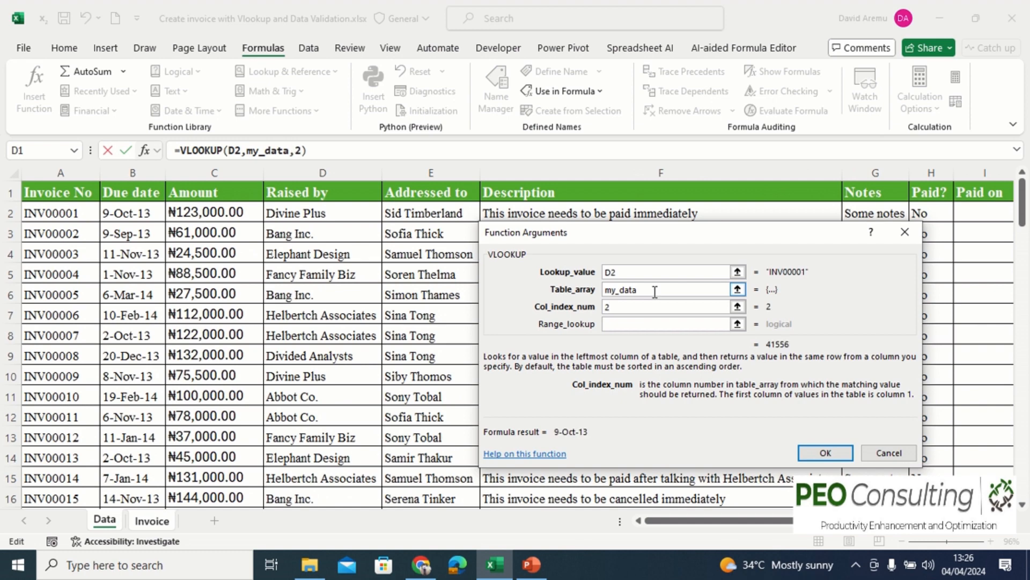
Set the range lookup to 0 for an exact match and complete the Due date formula.
click(641, 325)
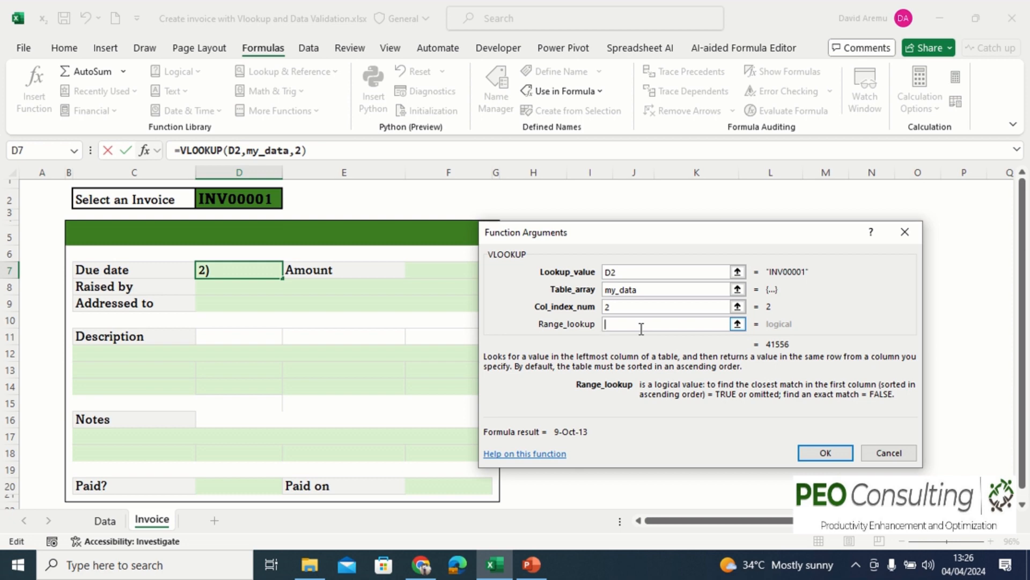
text(0)
click(826, 454)
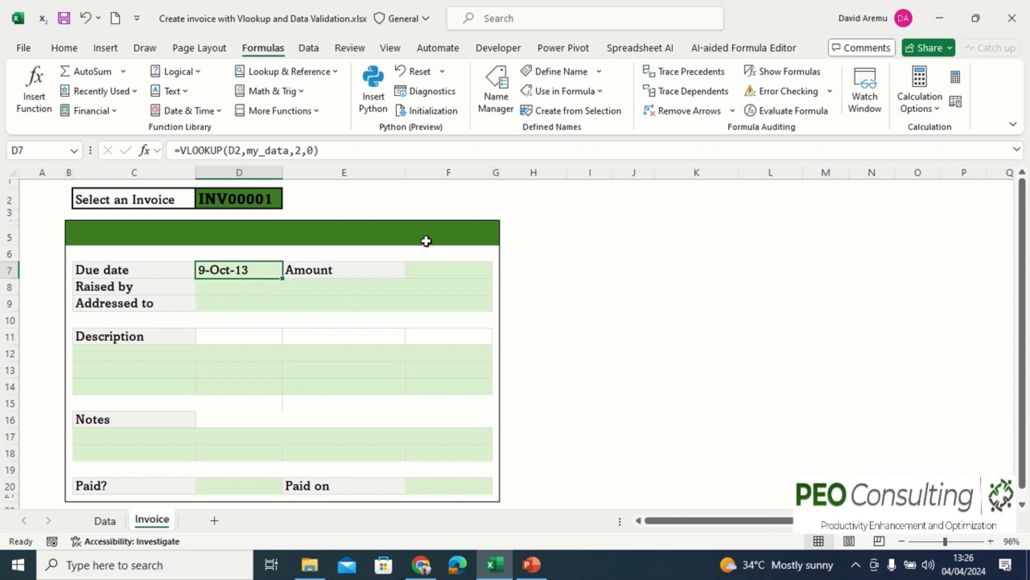
Copy the text of the Due date VLOOKUP formula and paste it into the Amount cell F7.
click(101, 520)
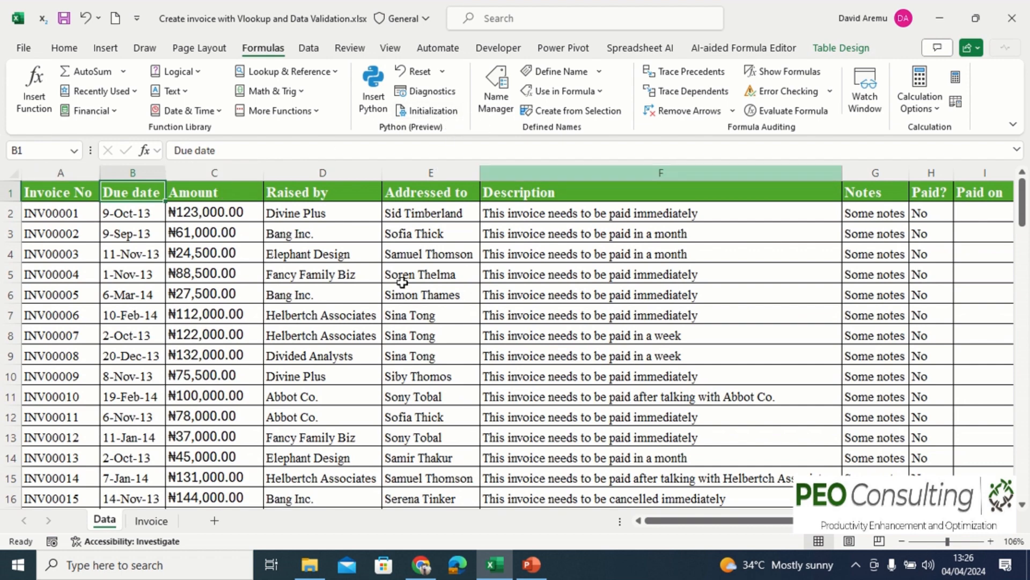
click(151, 521)
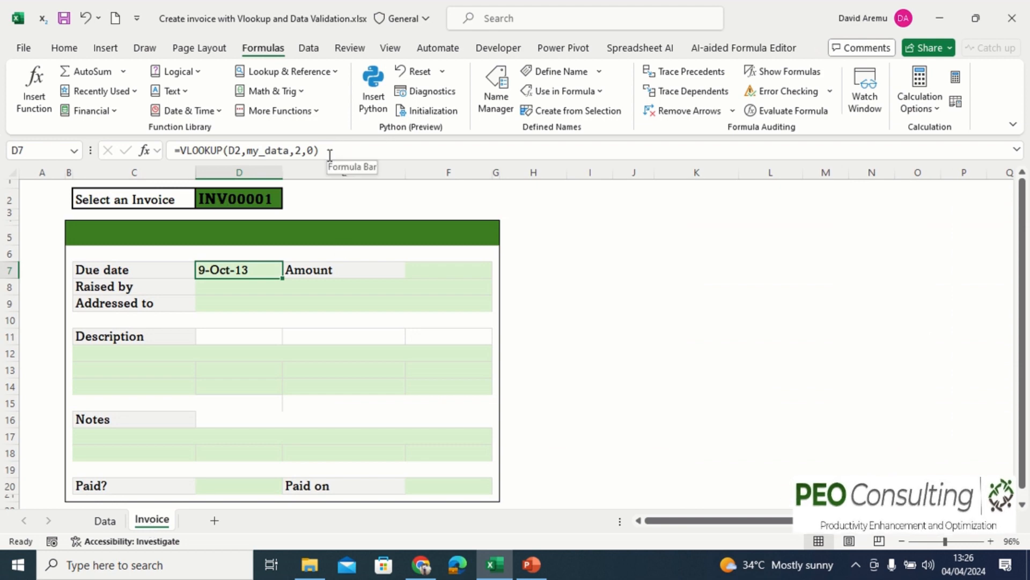
drag(329, 155, 163, 149)
key(ctrl+c)
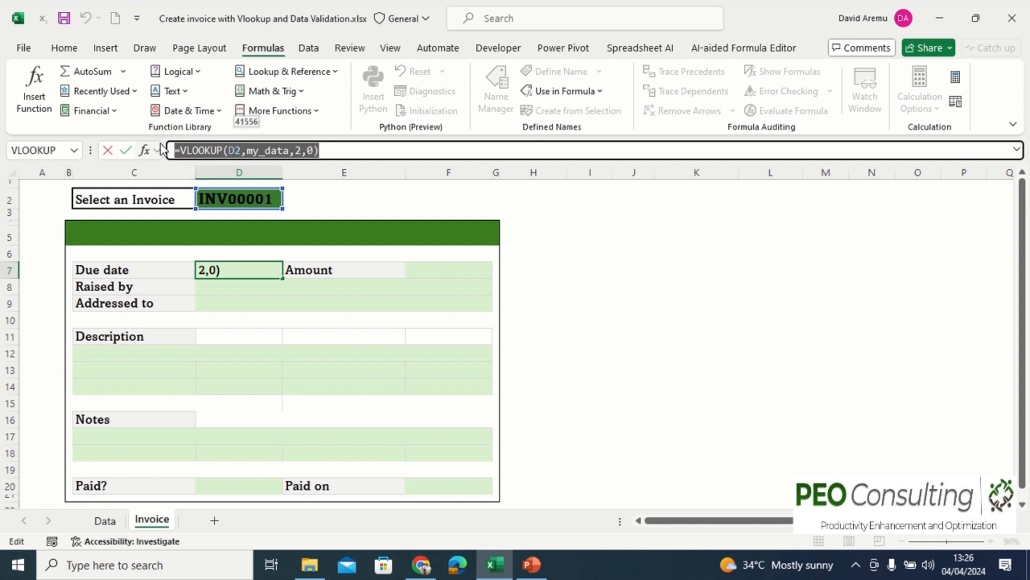
key(Escape)
click(447, 271)
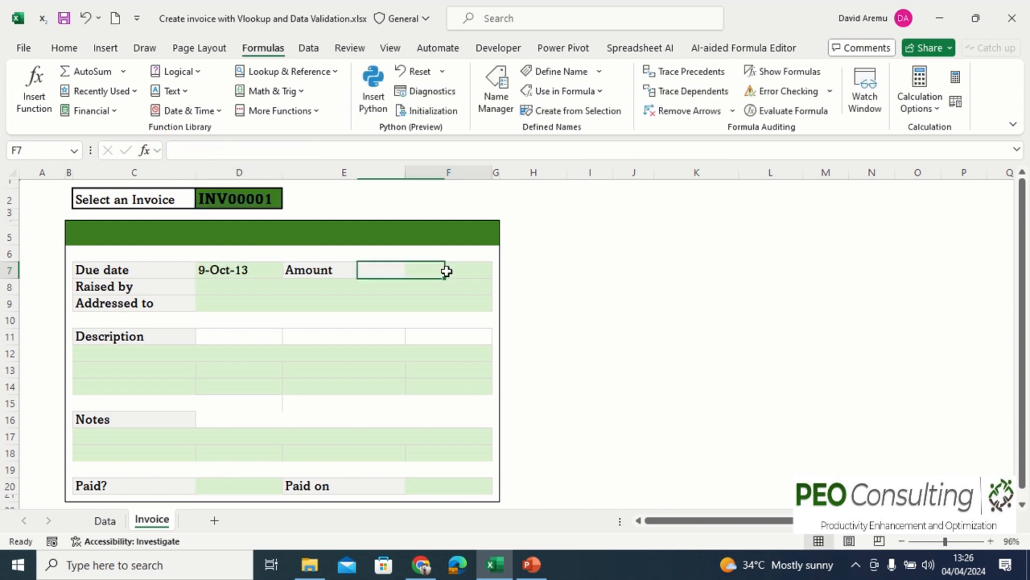
key(ctrl+v)
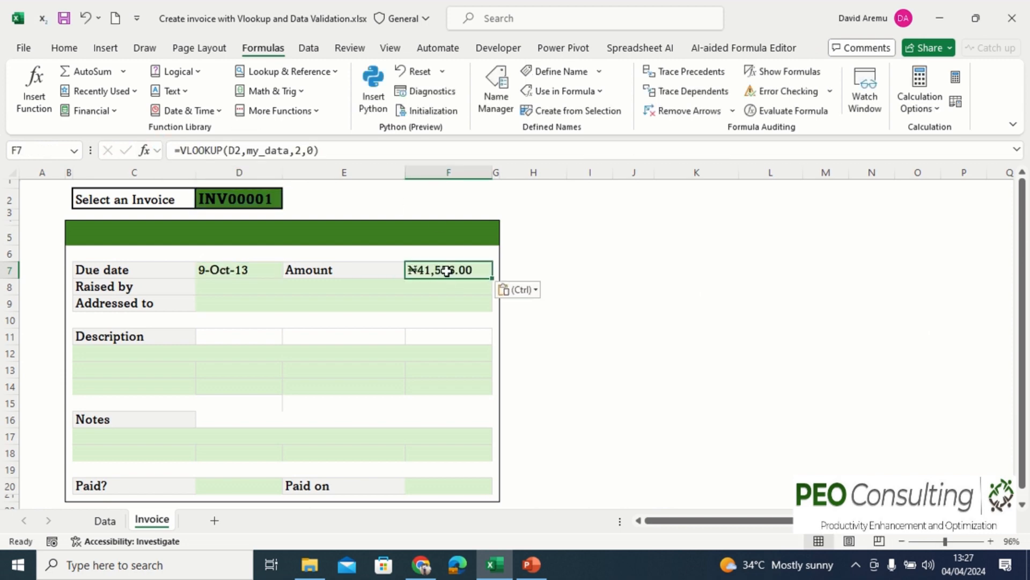
Paste the copied VLOOKUP formula into the Raised by cell D8 and the Addressed to cell D9.
click(216, 289)
key(ctrl+v)
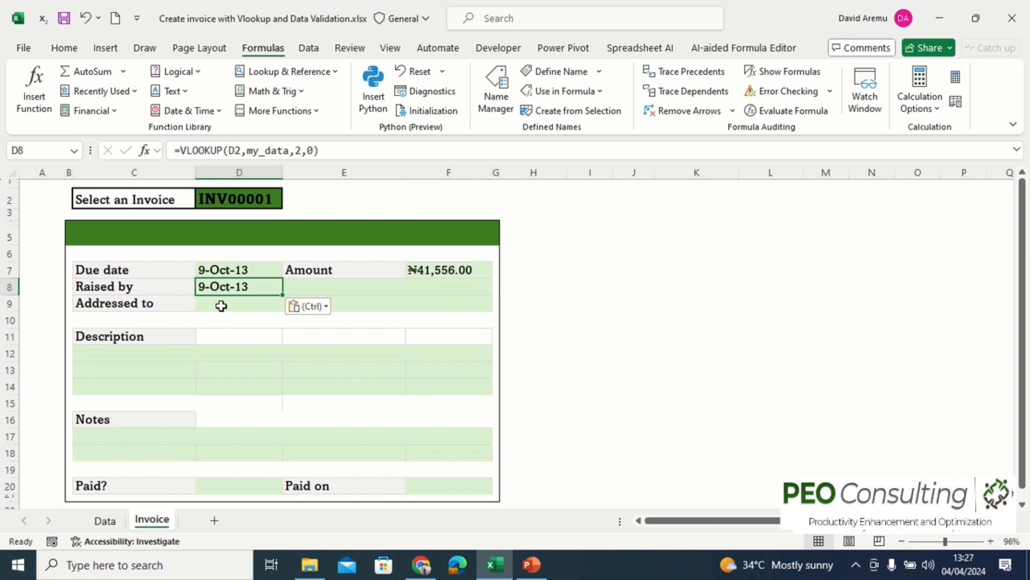
click(221, 305)
key(ctrl+v)
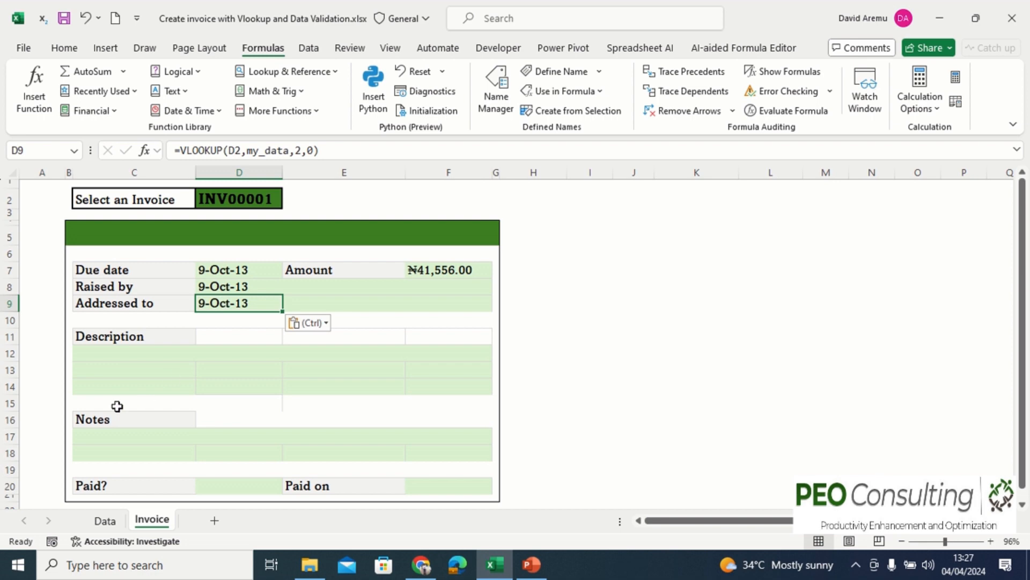
Try to paste the copied VLOOKUP formula into the merged Description cell C12.
click(110, 352)
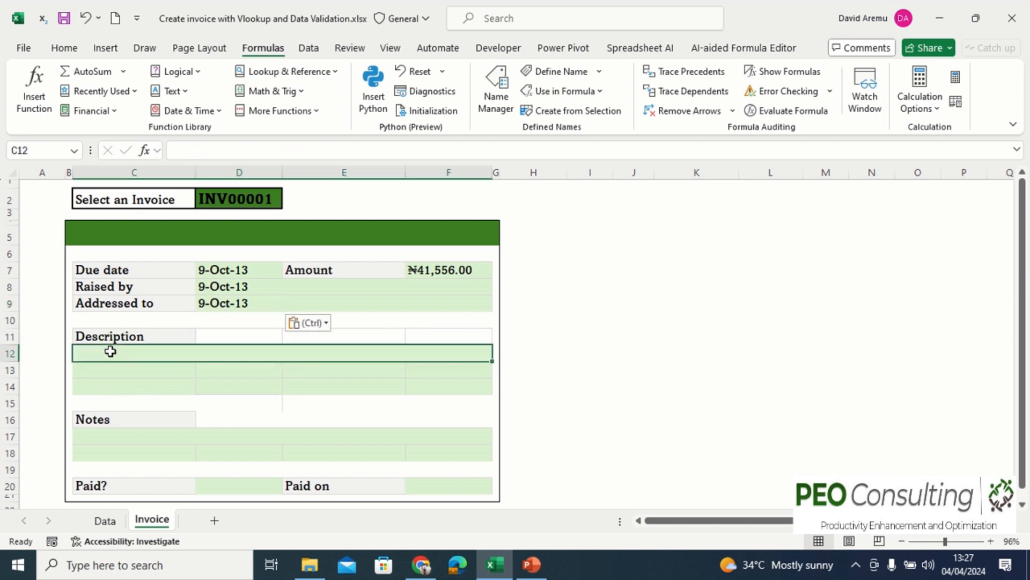
key(ctrl+v)
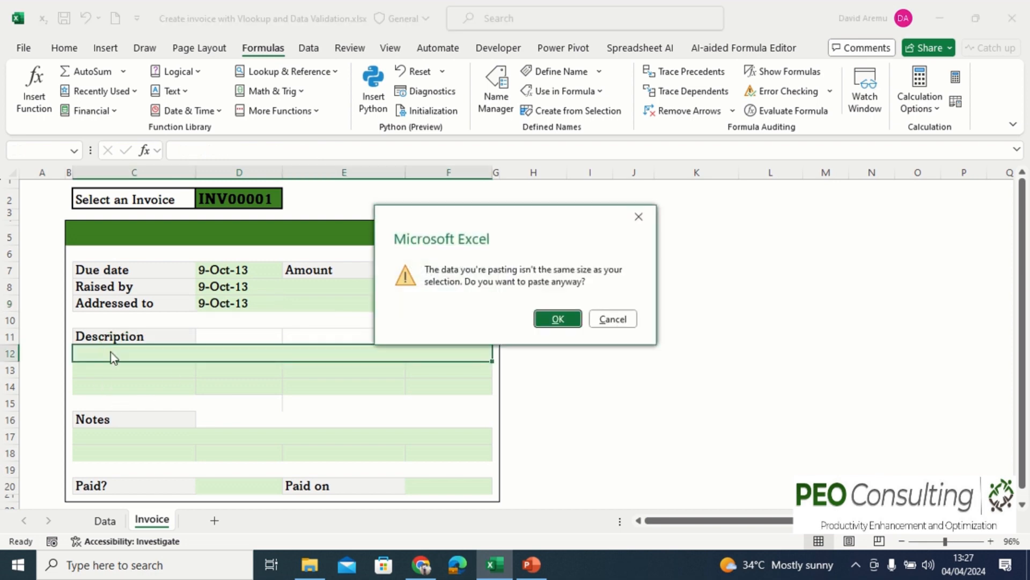
click(557, 321)
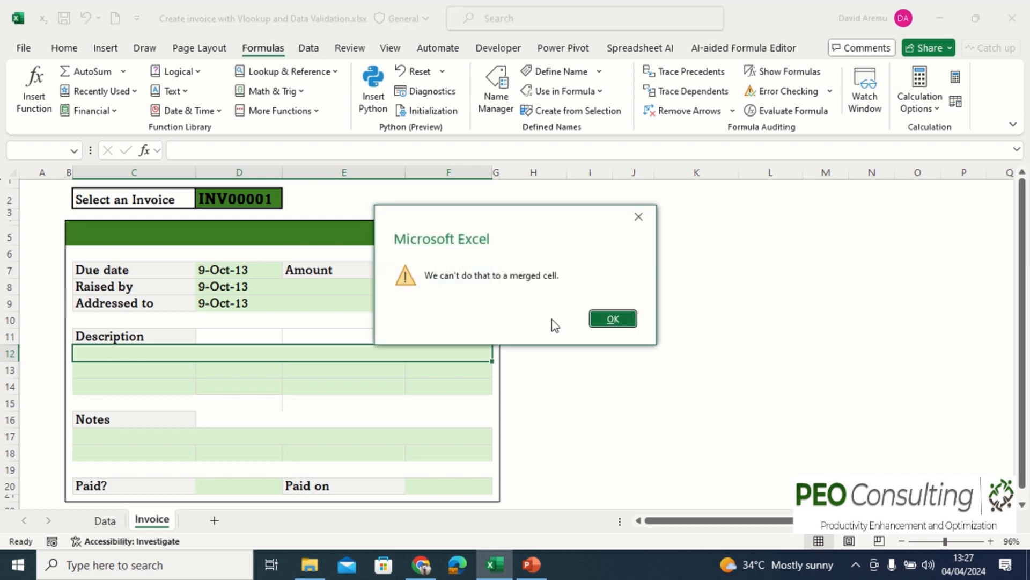
click(631, 312)
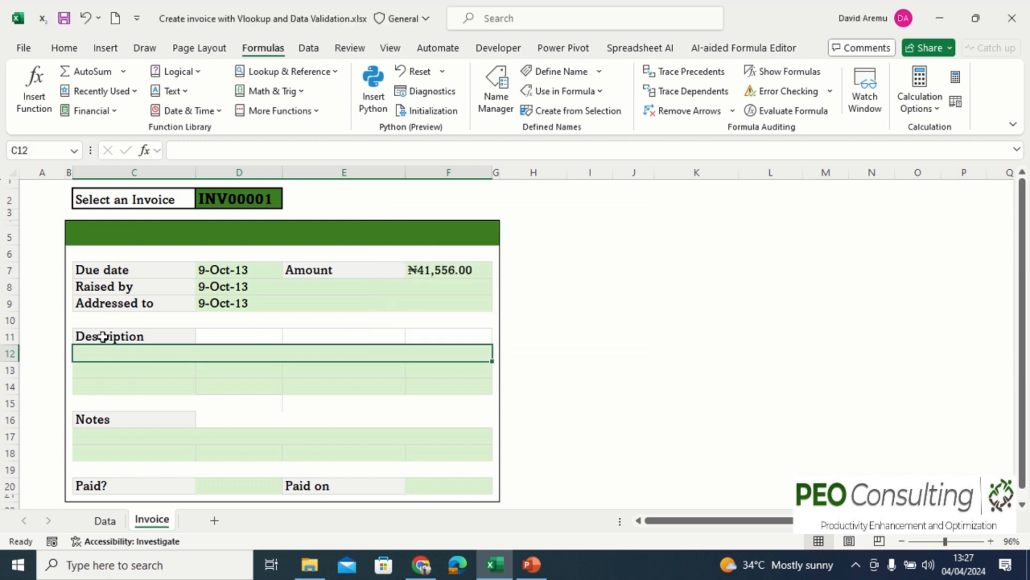
Unmerge the Description cell C12 and paste the copied VLOOKUP formula into it.
click(63, 48)
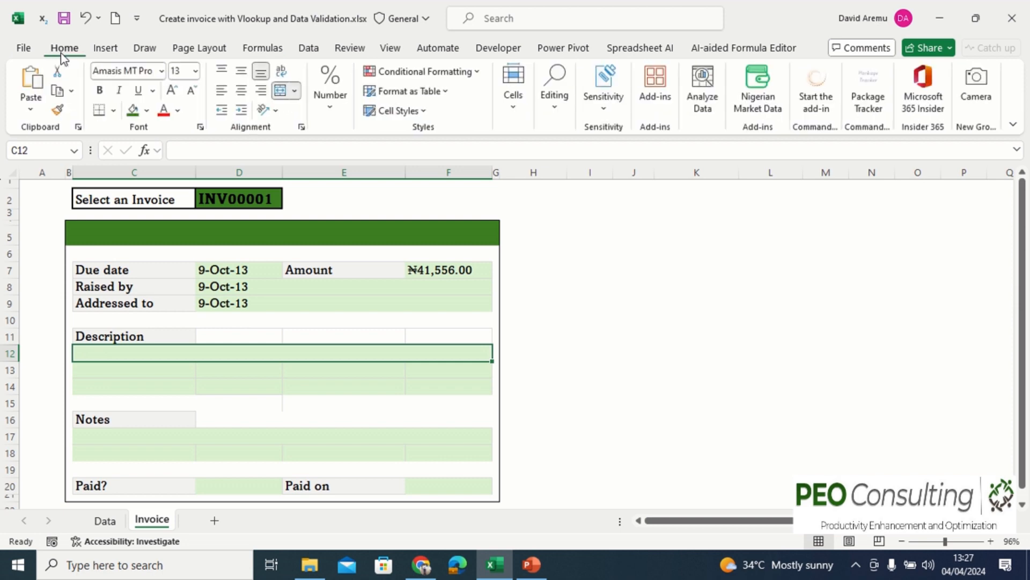
click(329, 116)
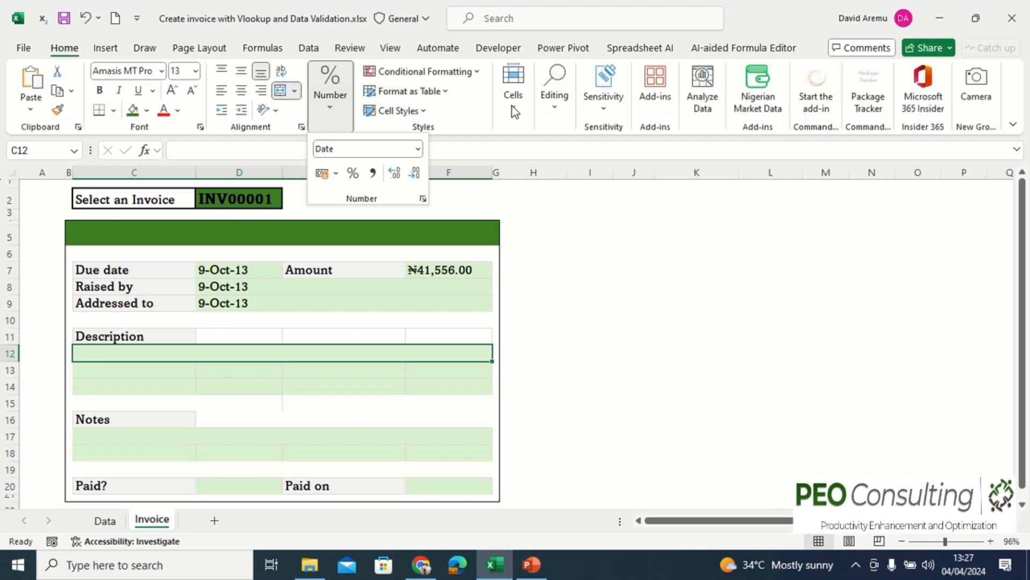
click(161, 350)
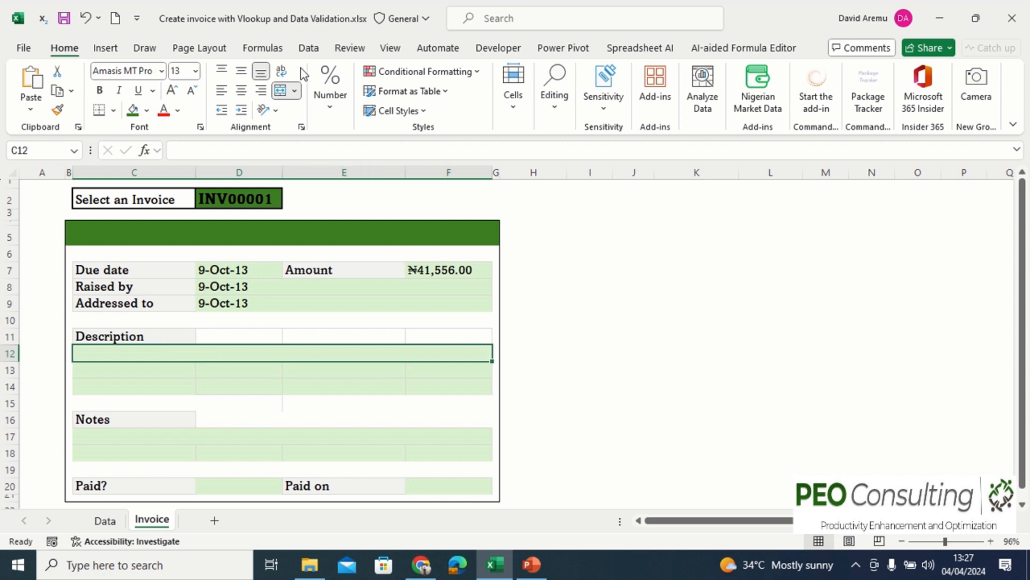
click(295, 91)
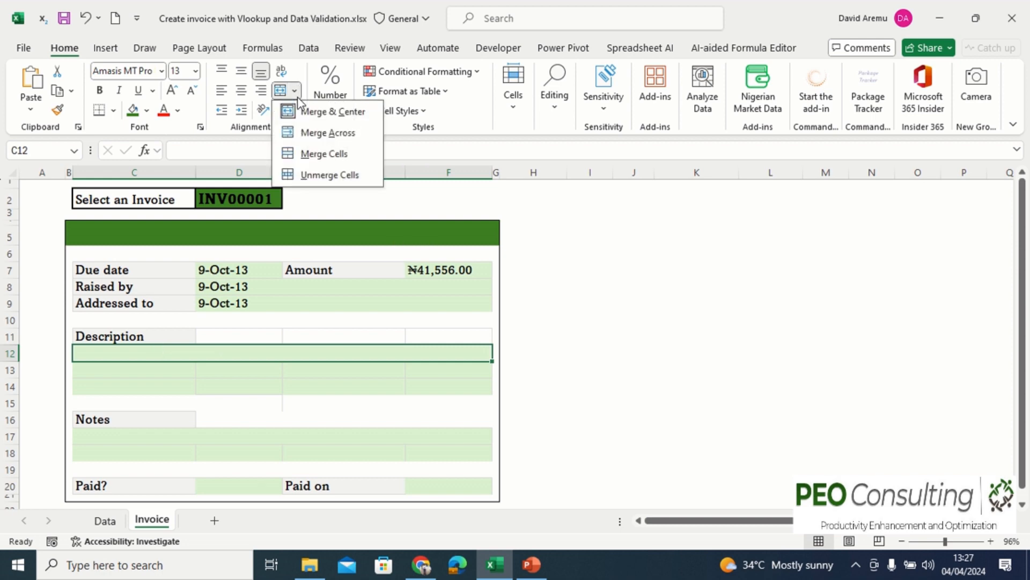
click(325, 175)
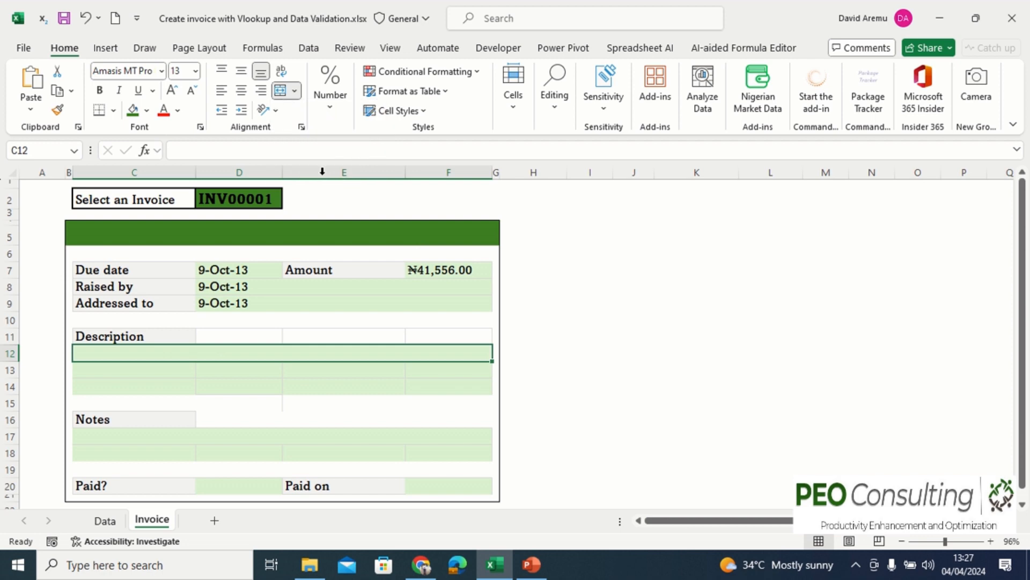
click(121, 356)
key(ctrl+v)
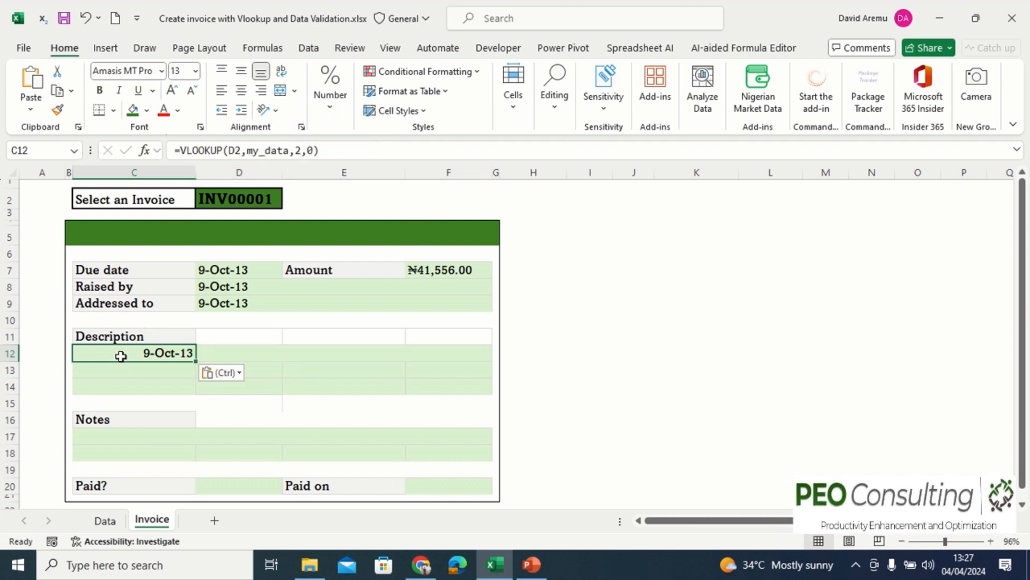
Paste the copied VLOOKUP formula into the Notes cell C17, the Paid? cell D20 and the Paid on cell F20.
click(129, 435)
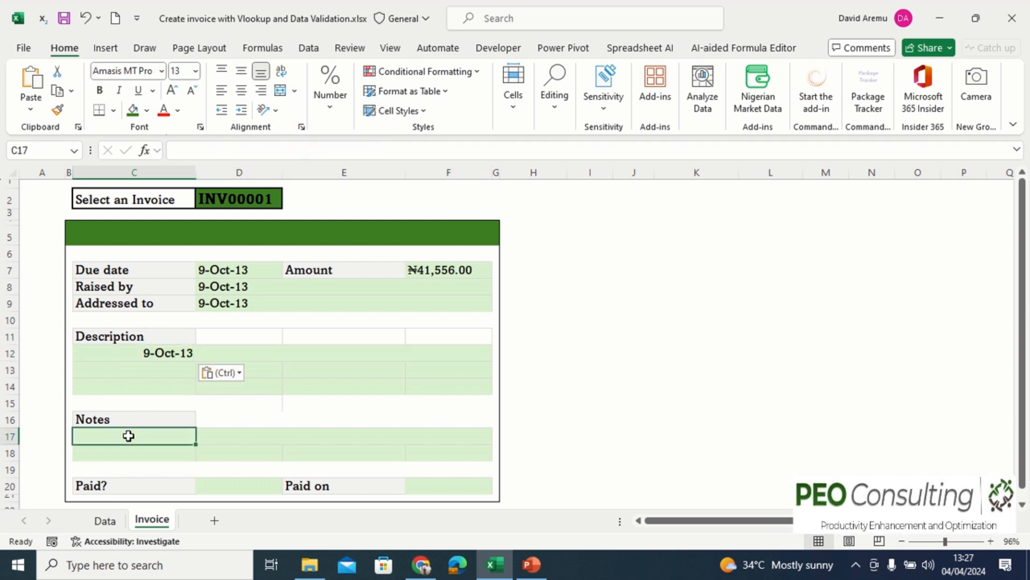
text(=VLOOKUP(D2,my_data,2,0))
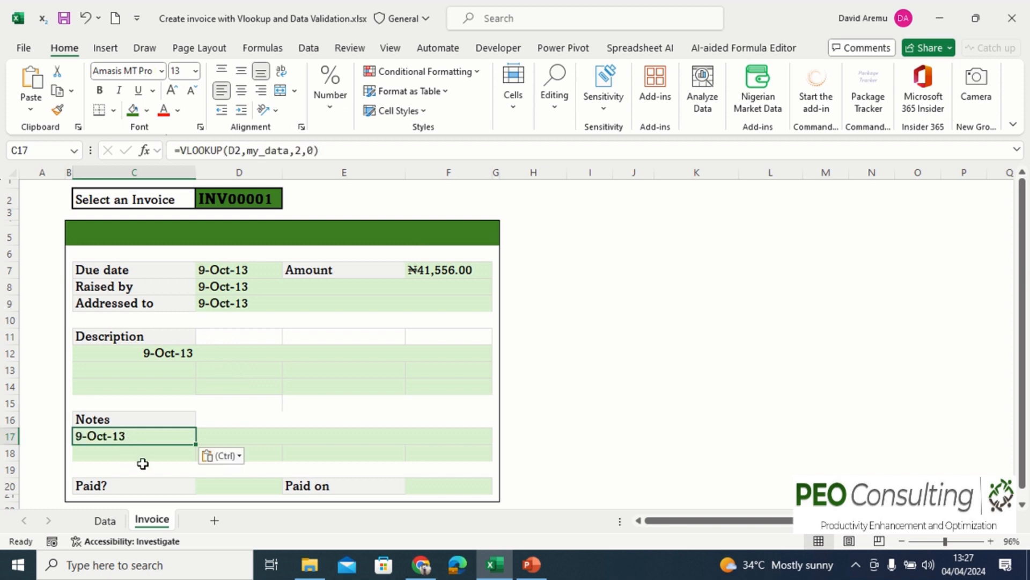
click(235, 482)
key(ctrl+v)
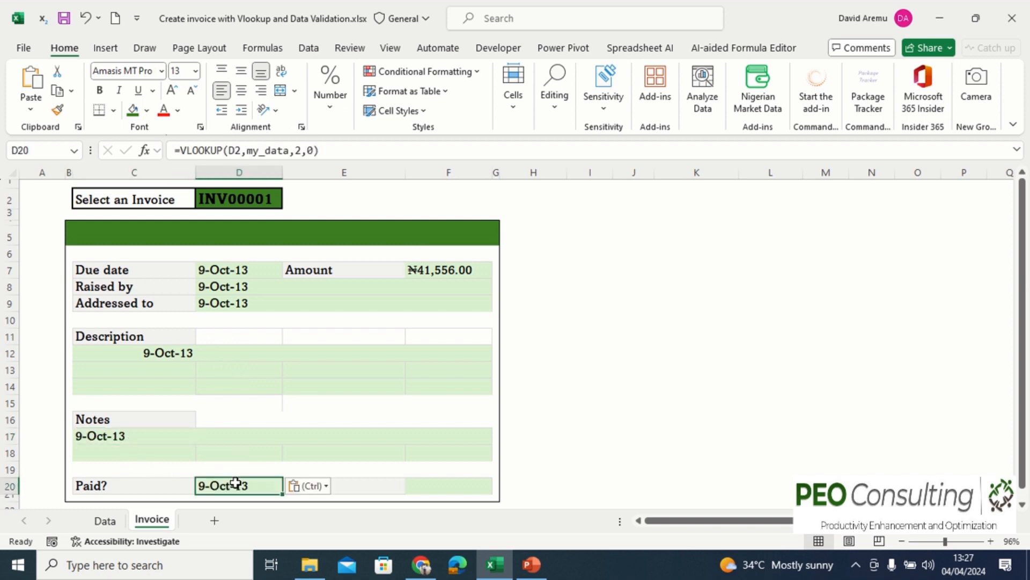
click(467, 488)
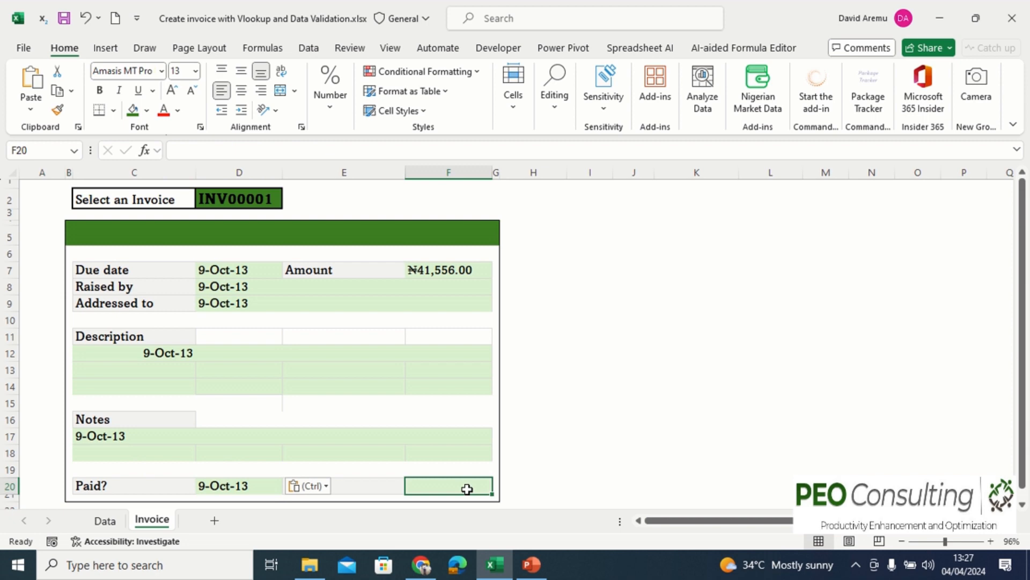
text(=VLOOKUP(D2,my_data,2,0))
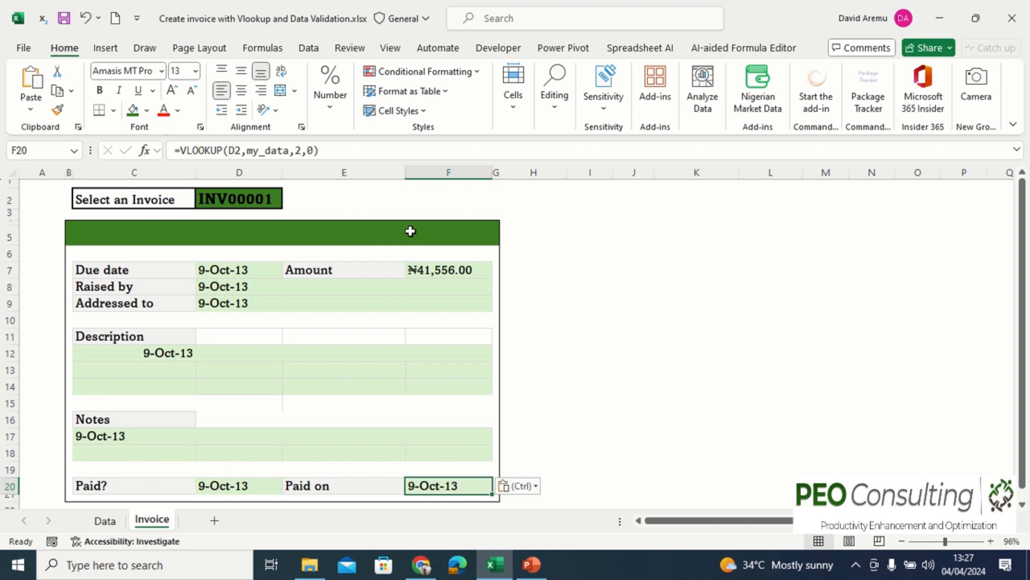
Check the Amount column's position on the Data sheet and set the column index in the Amount formula in F7 to 3.
click(426, 271)
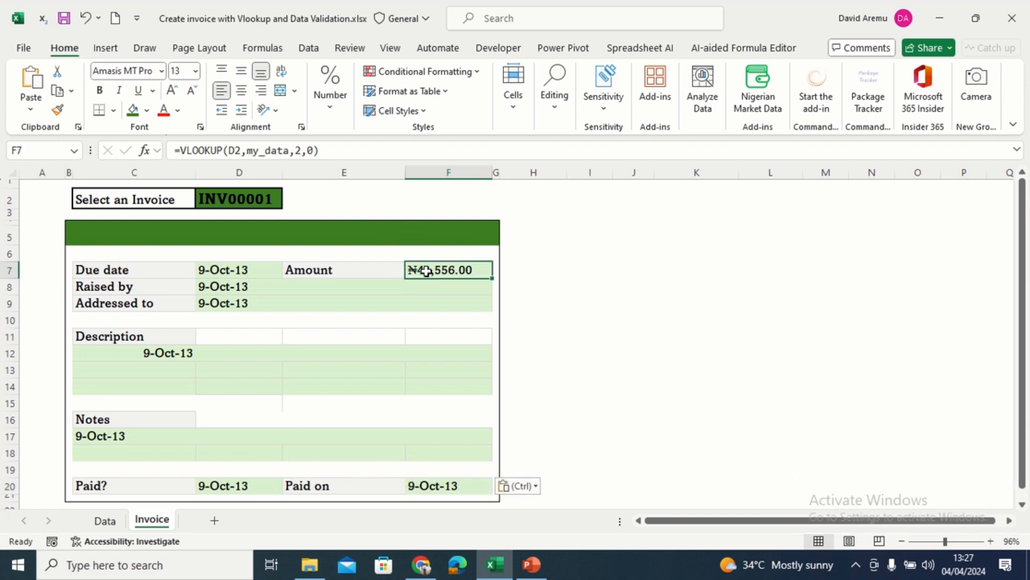
click(106, 520)
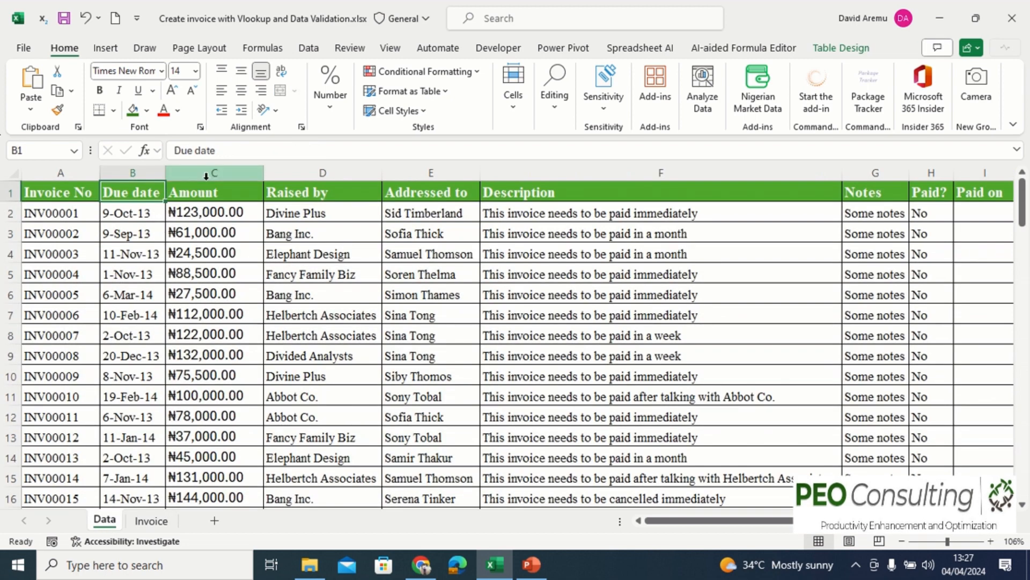
click(152, 520)
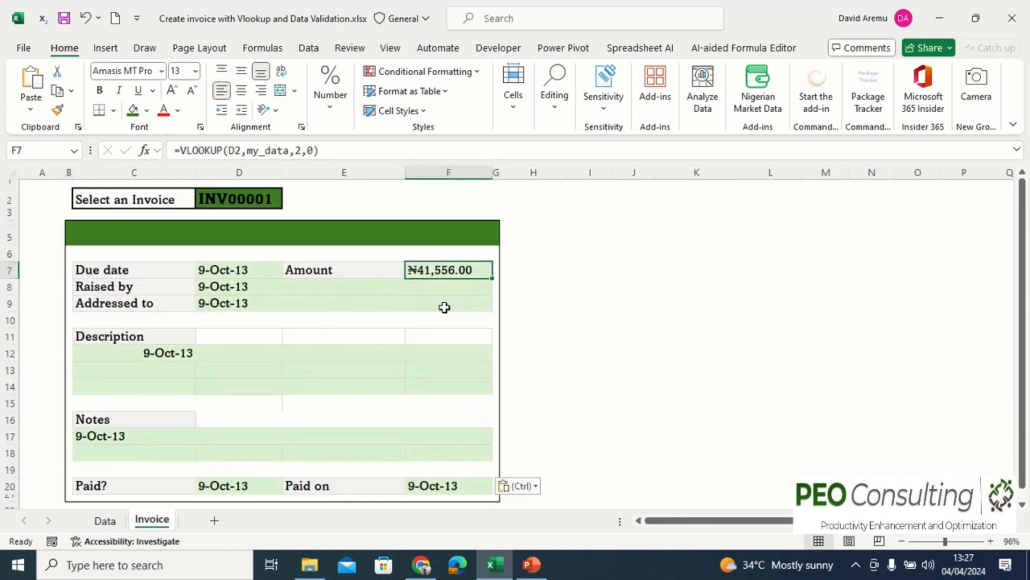
click(300, 149)
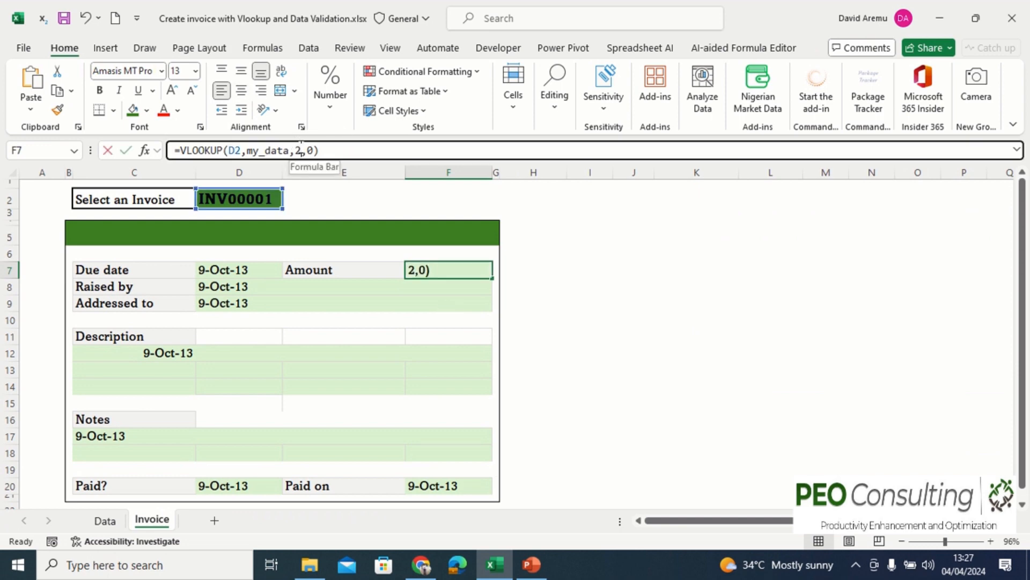
key(BackSpace)
text(3)
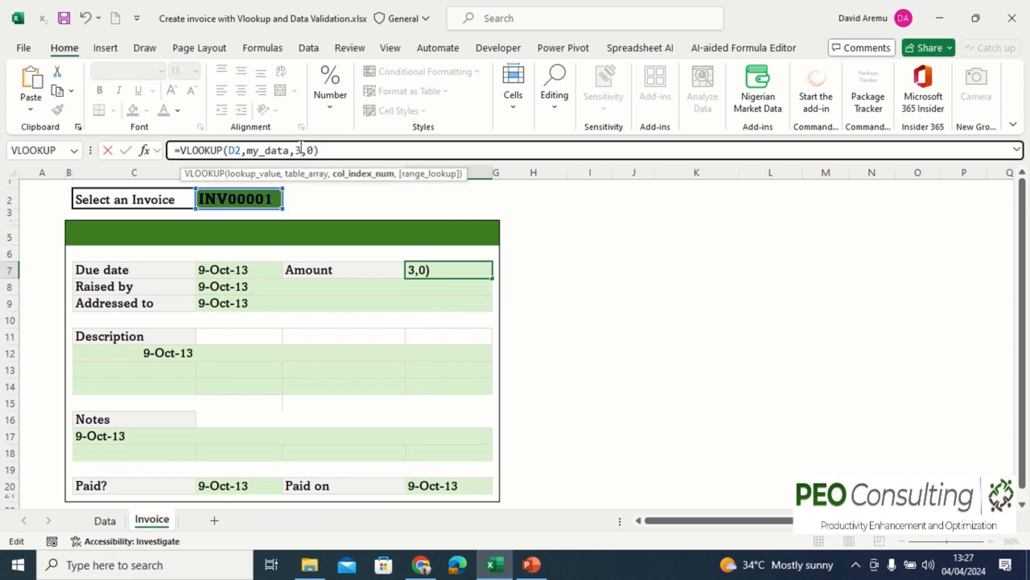
key(Return)
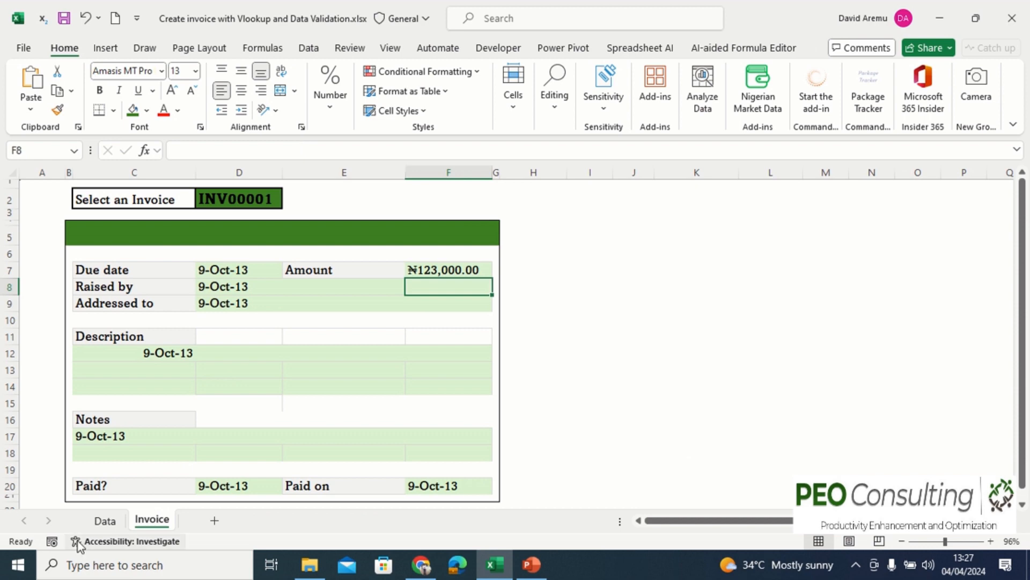
Check the Data sheet's column order and set the column index in the Raised by formula in D8 to 4.
click(104, 520)
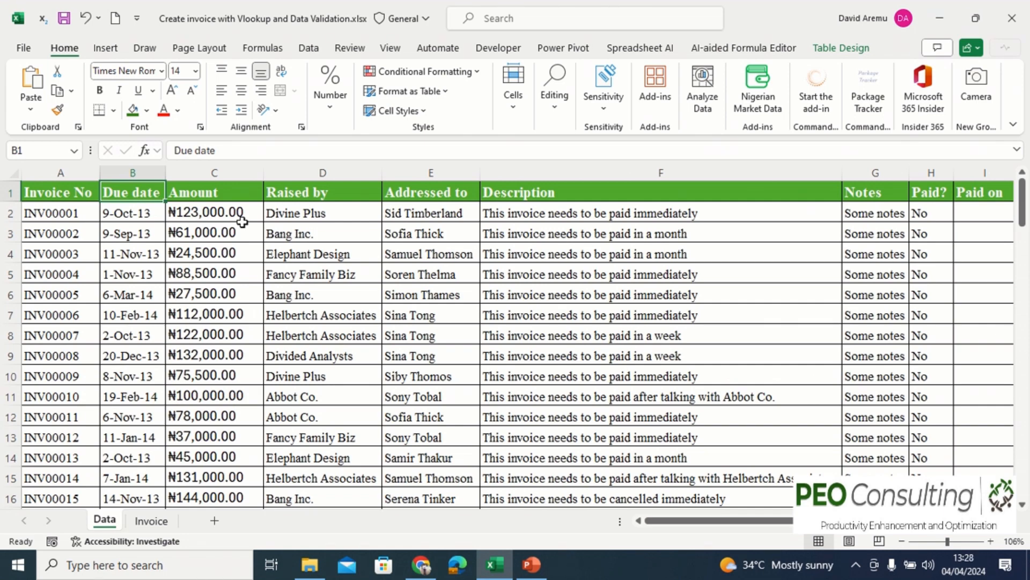
click(151, 521)
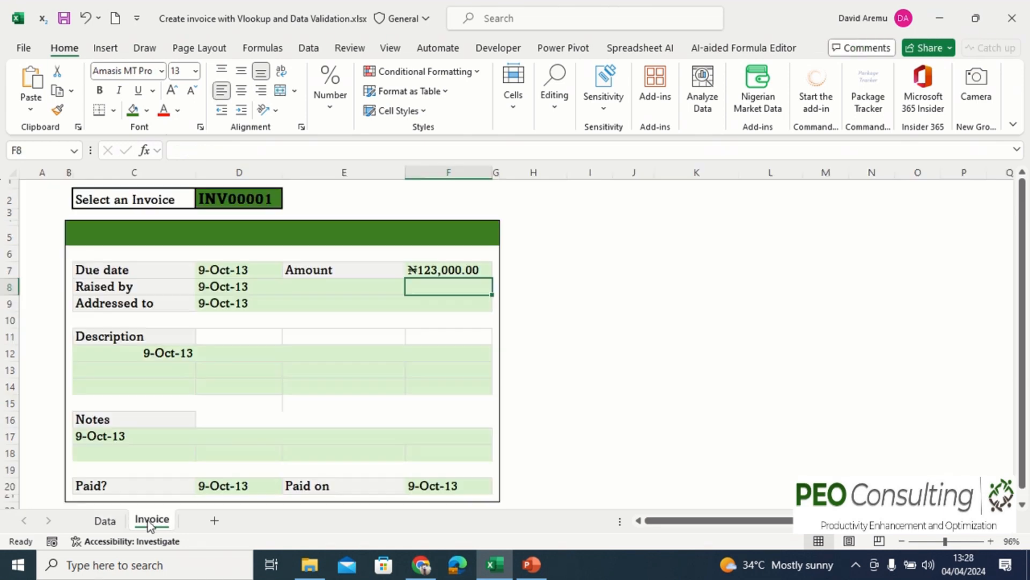
click(220, 286)
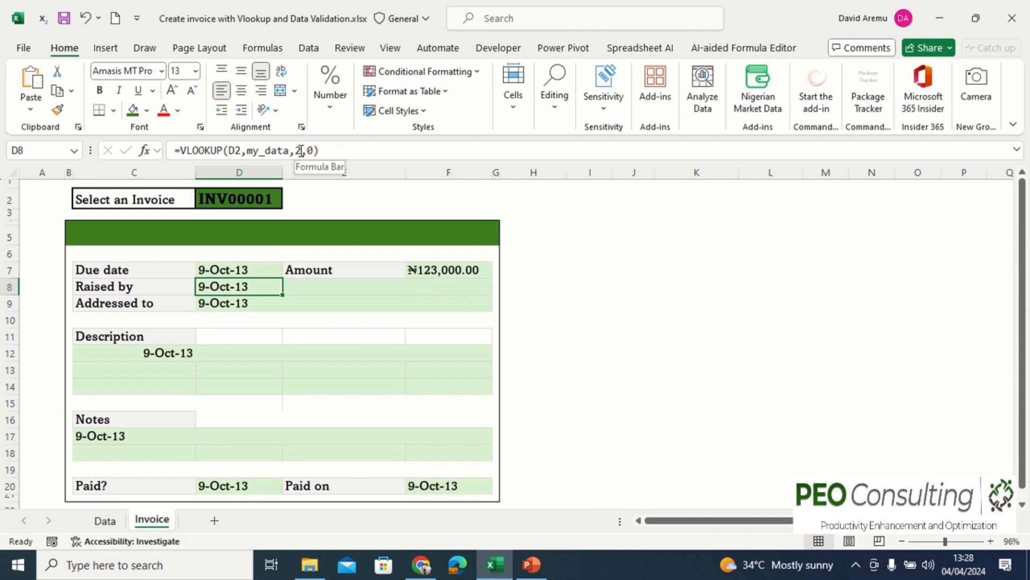
click(299, 149)
key(BackSpace)
text(2)
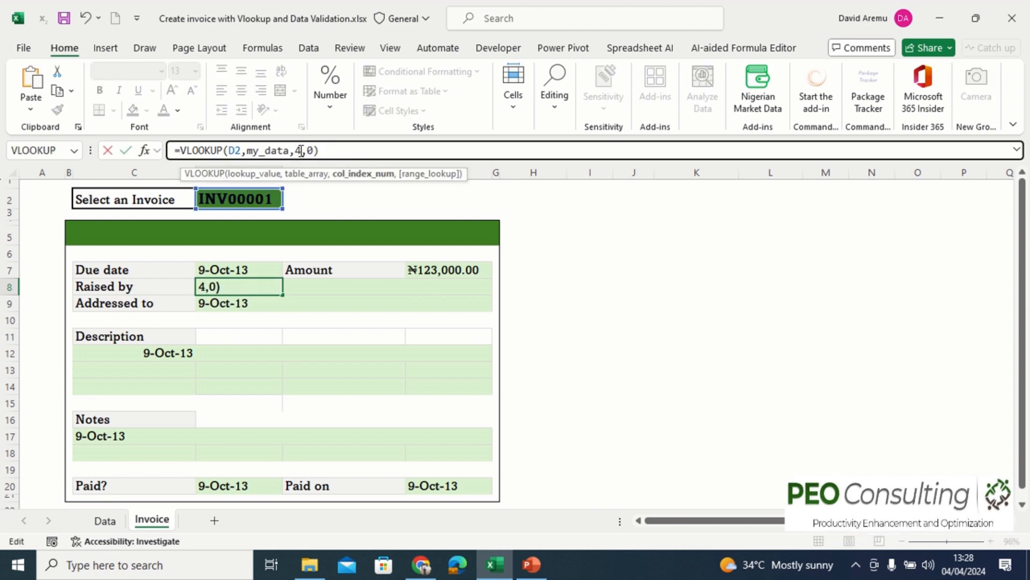
key(Return)
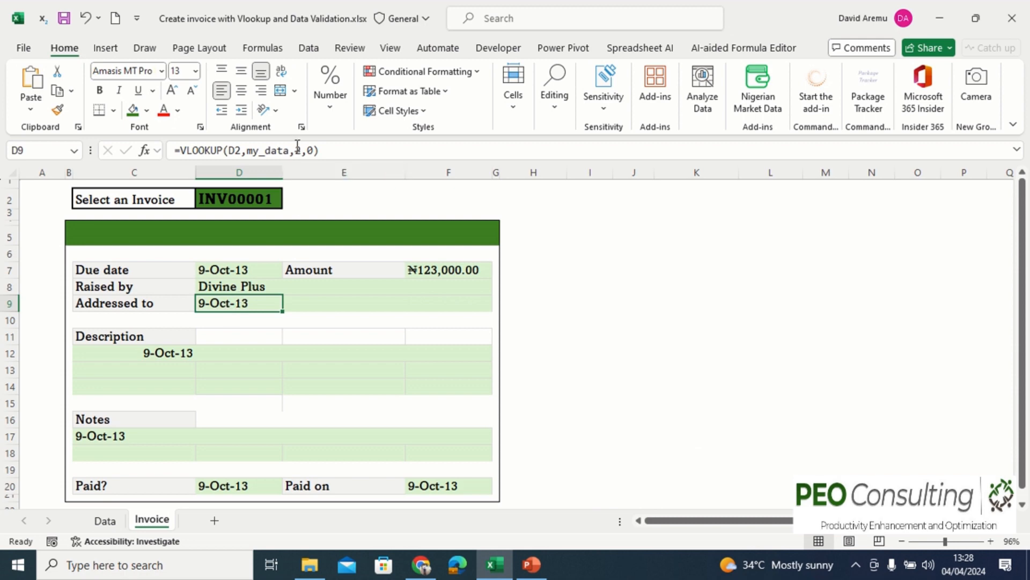
Set the column index in the Addressed to formula in D9 to 5.
click(299, 149)
key(BackSpace)
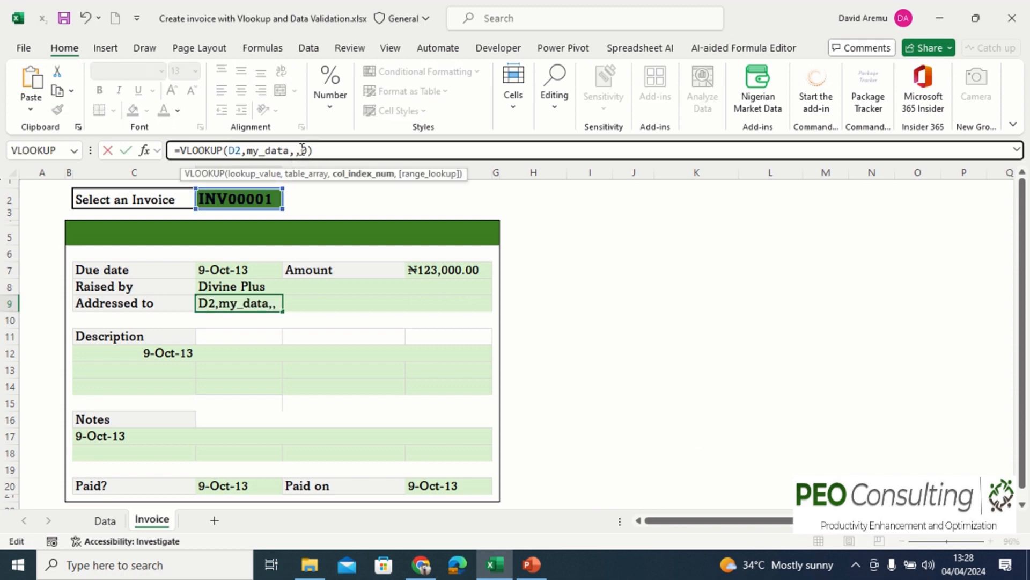
text(5)
key(Return)
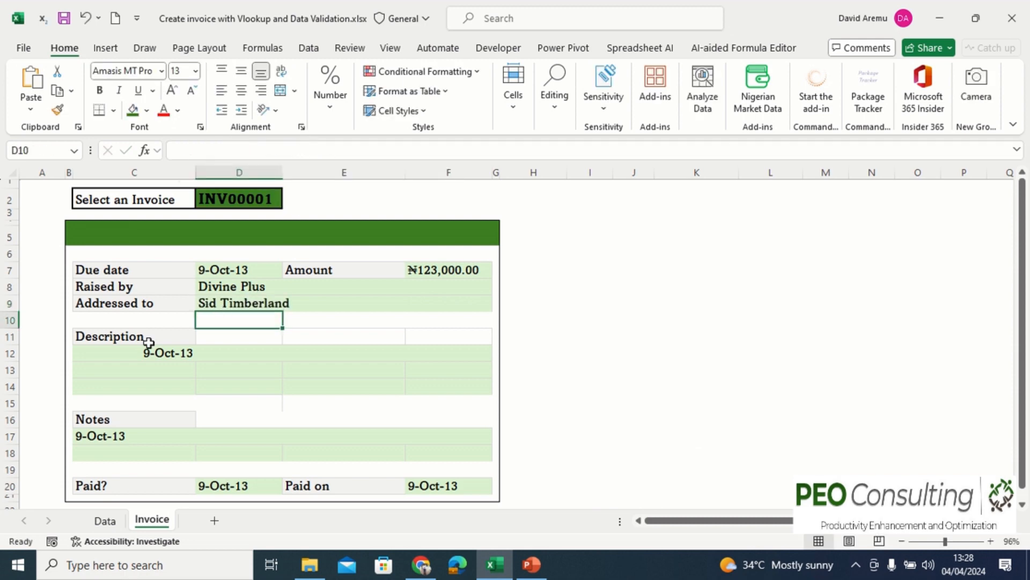
Set the column index in the Description formula in C12 to 6.
click(146, 352)
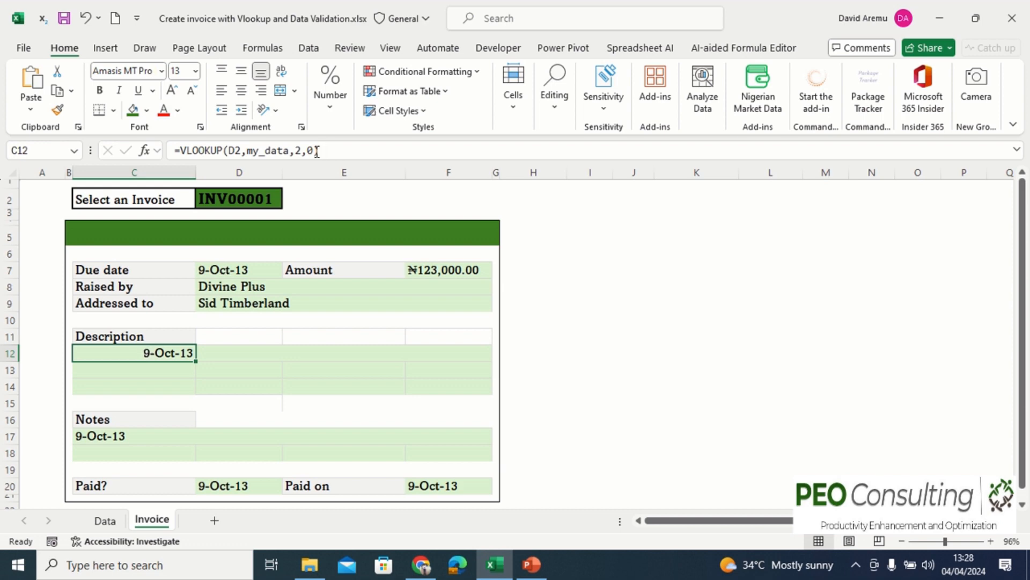
click(301, 150)
key(BackSpace)
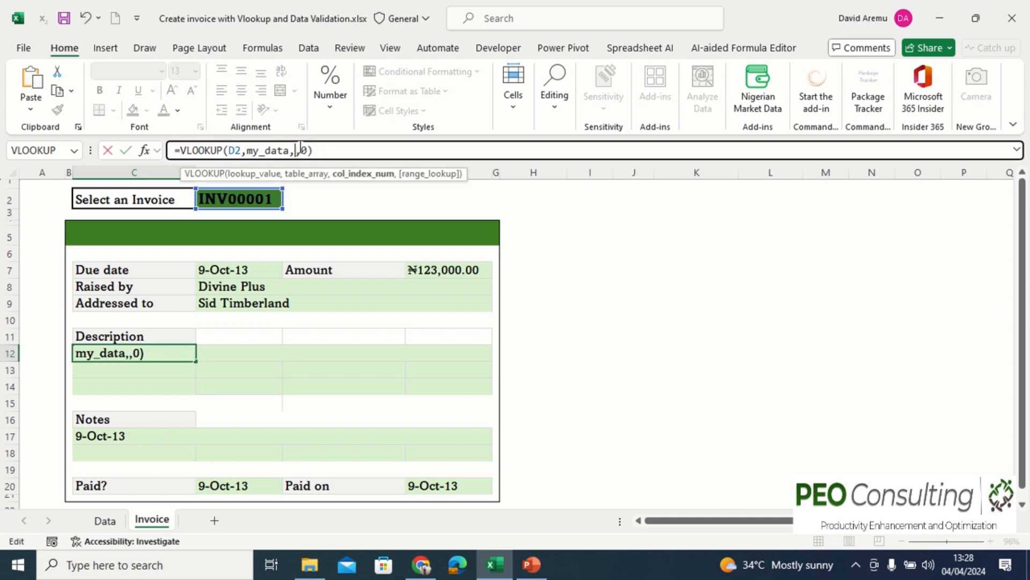
text(6)
key(Return)
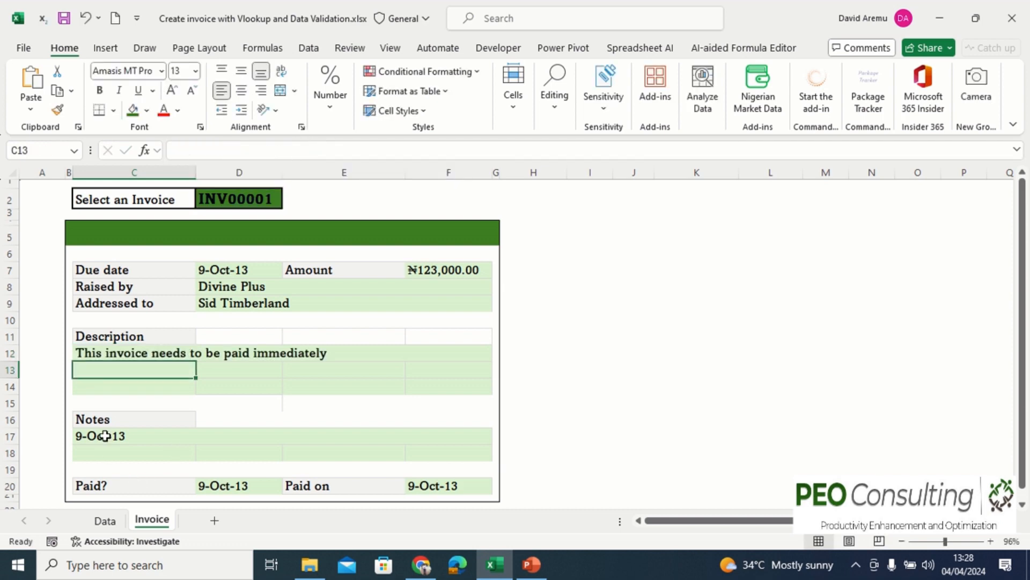
Set the column index in the Notes formula in C17 to 7.
click(105, 436)
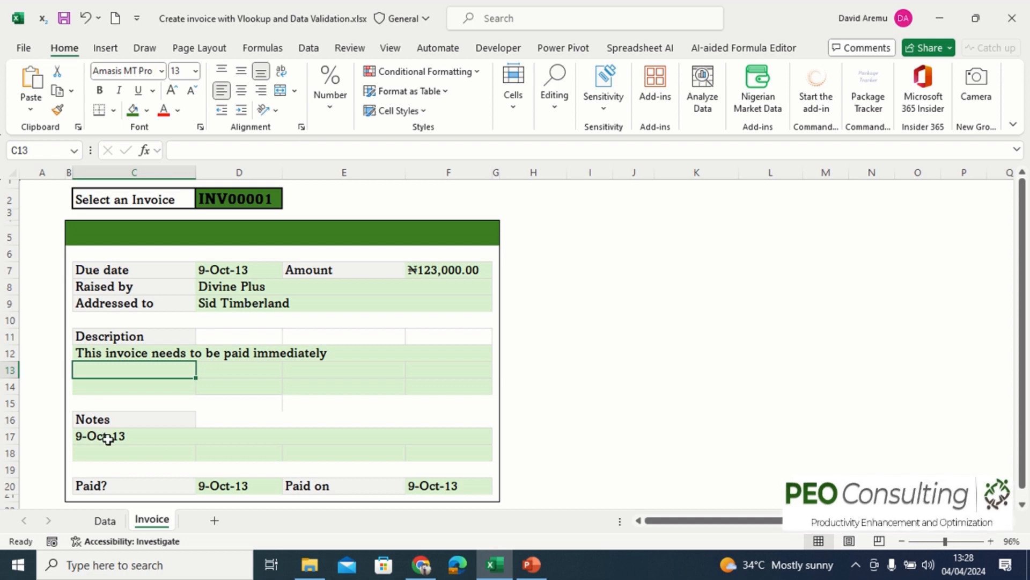
click(301, 150)
key(BackSpace)
text(7)
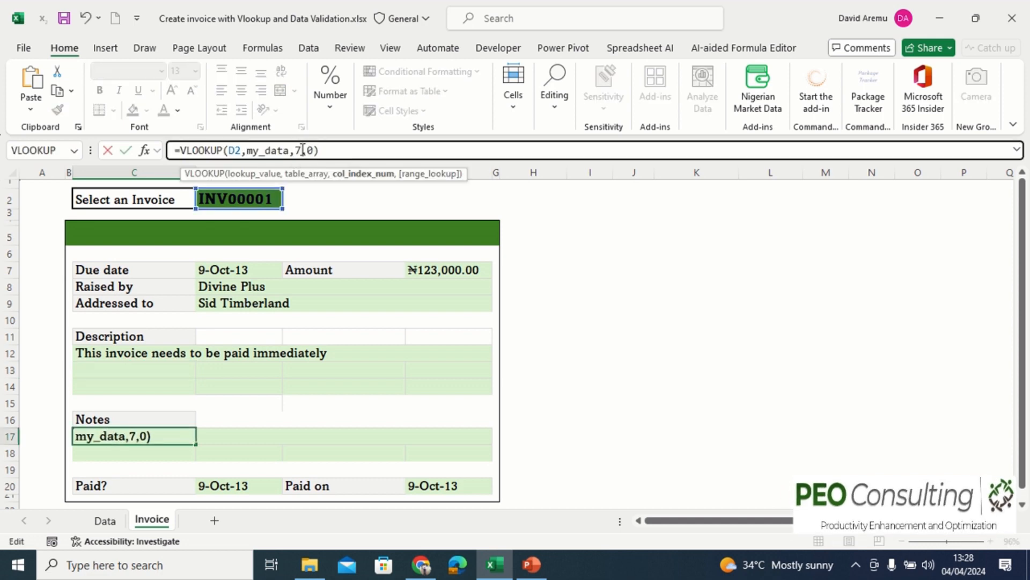
key(Return)
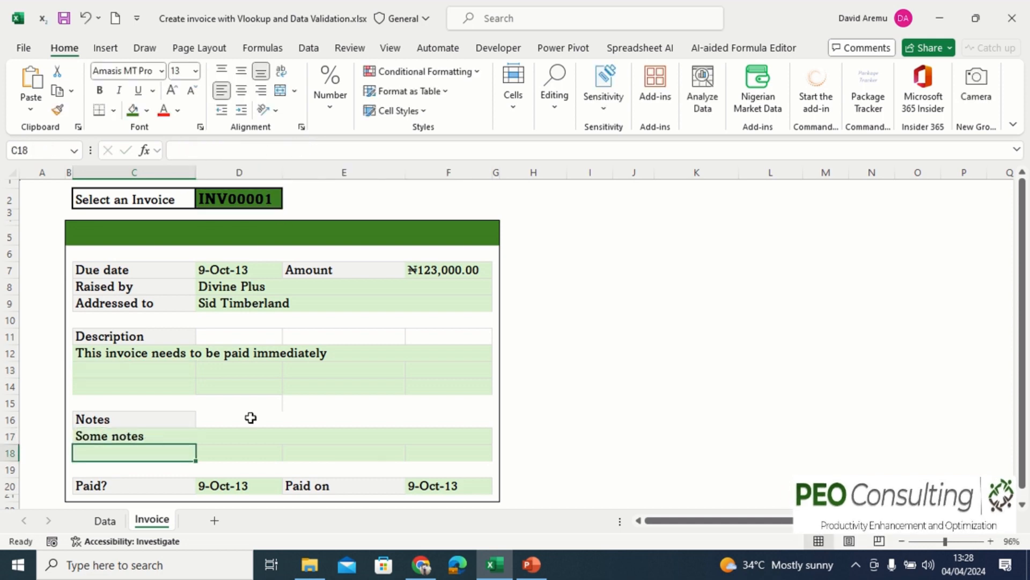
Set the column index in the Paid? formula in D20 to 8.
click(221, 484)
click(302, 150)
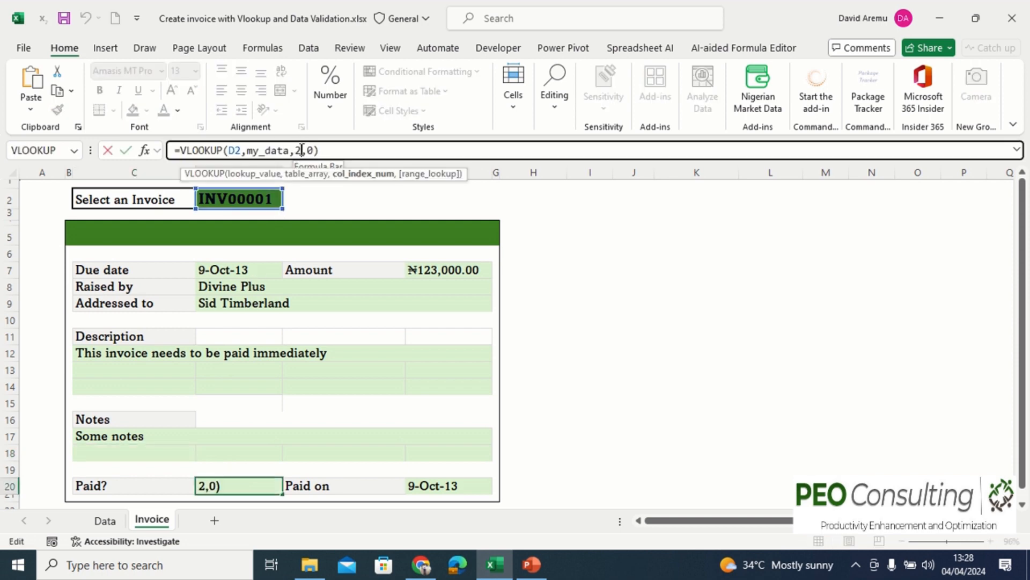
key(BackSpace)
text(8)
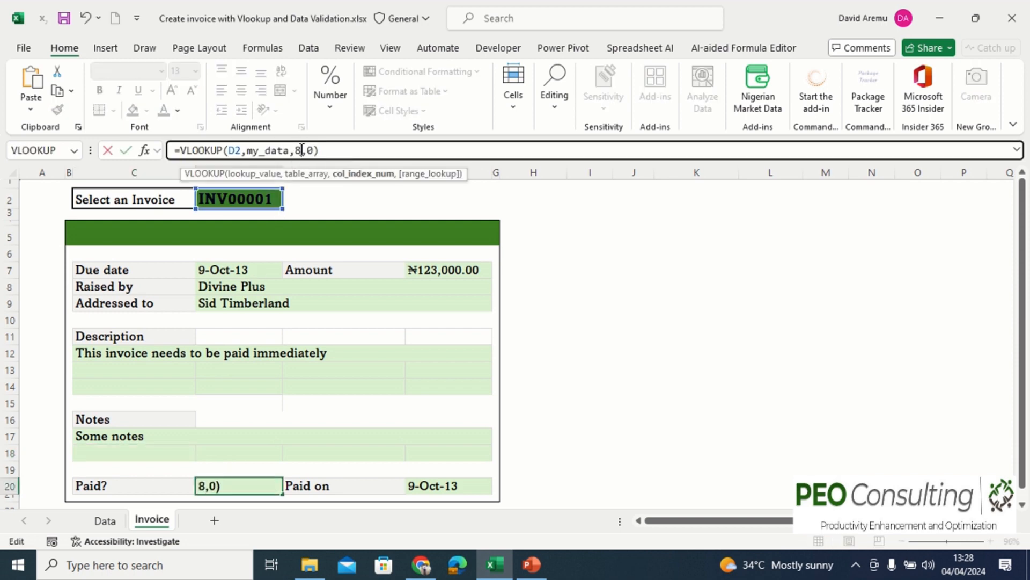
key(Return)
Set the column index in the Paid on formula in F20 to 9.
click(411, 484)
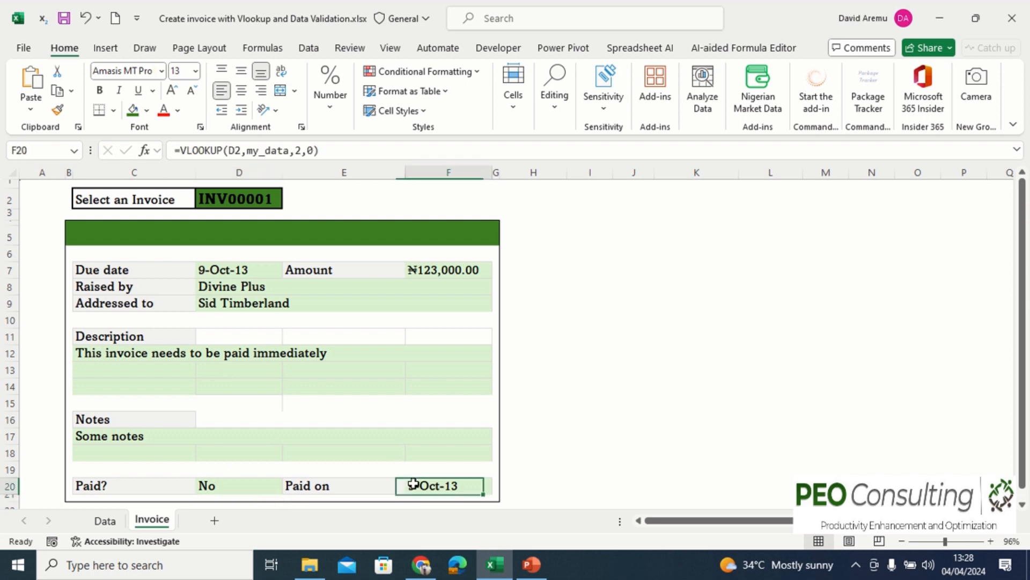
click(301, 152)
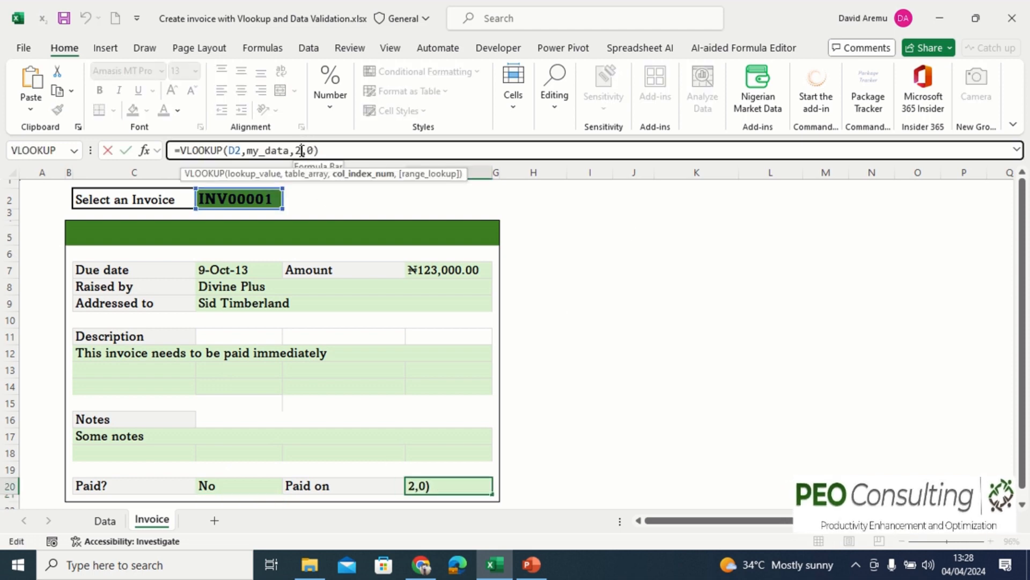
key(BackSpace)
text(9)
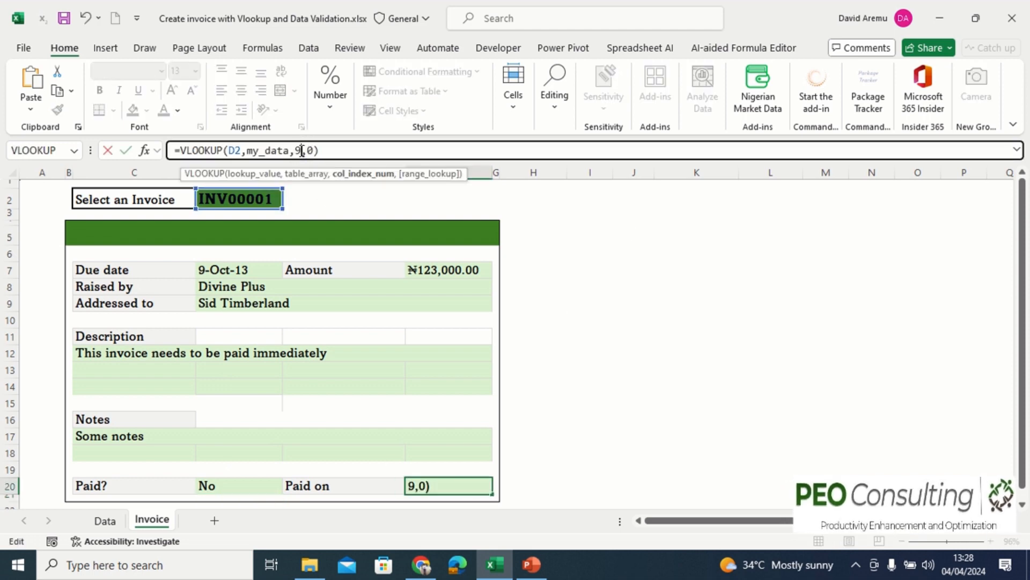
key(Return)
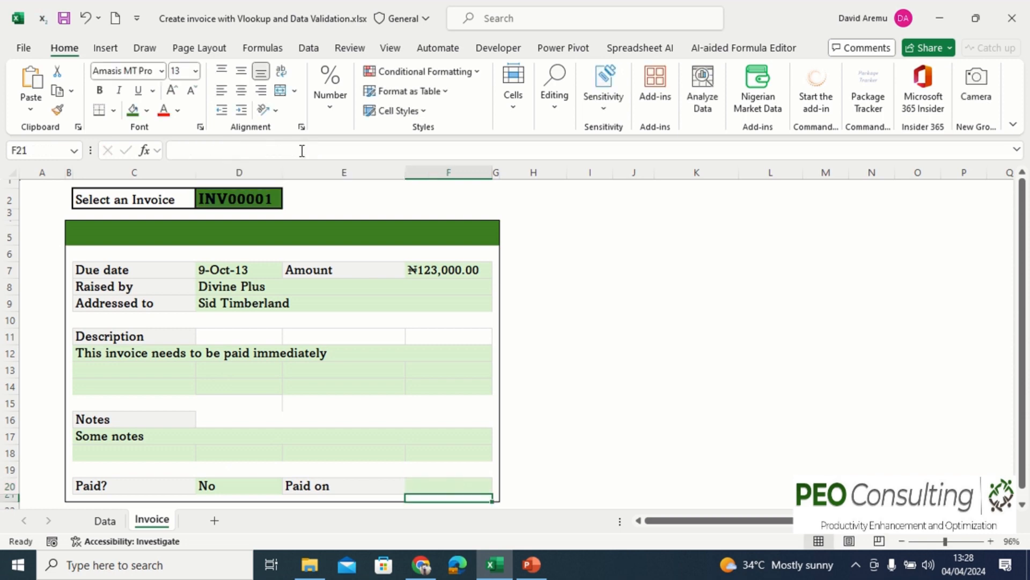
Examine the form's Paid? and Paid on fields and look through the same columns of the Data sheet for a paid invoice.
click(219, 488)
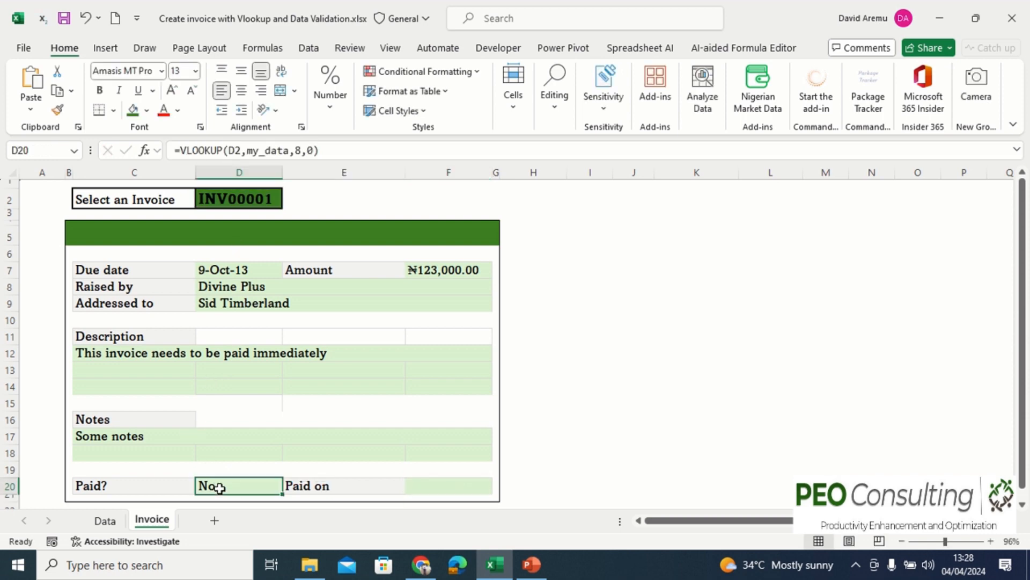
click(439, 488)
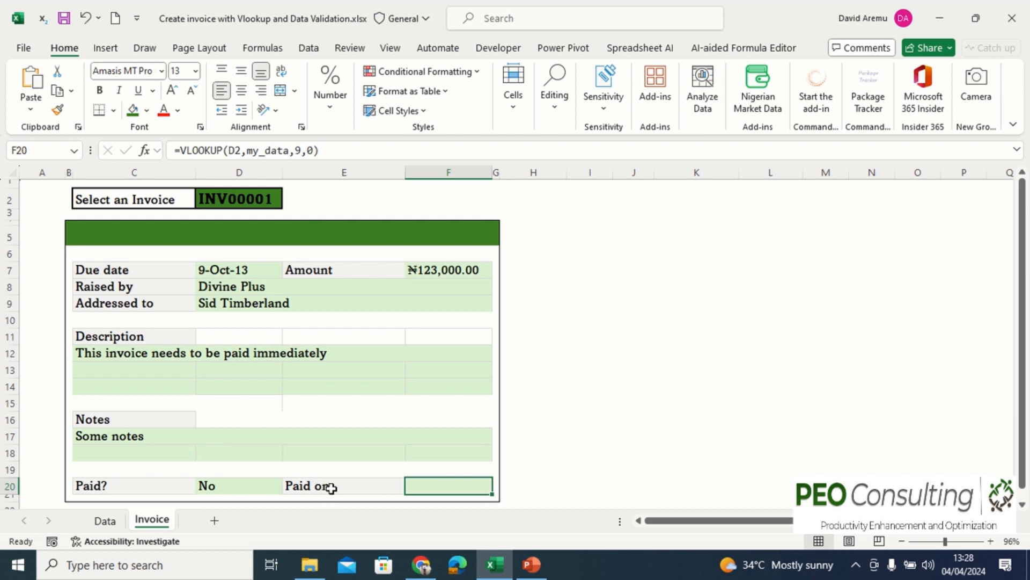
click(105, 521)
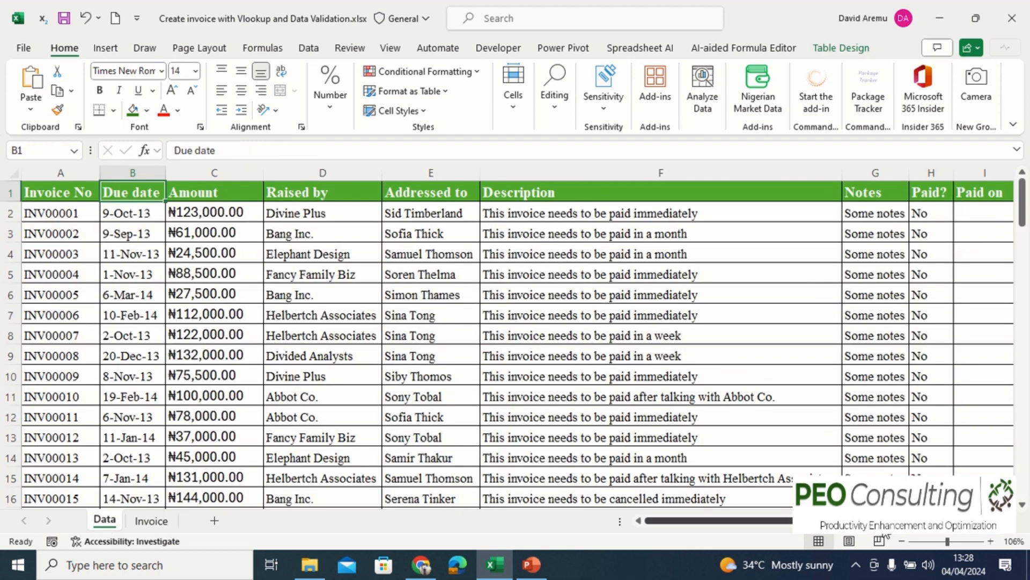
scroll(910, 252, right, 1)
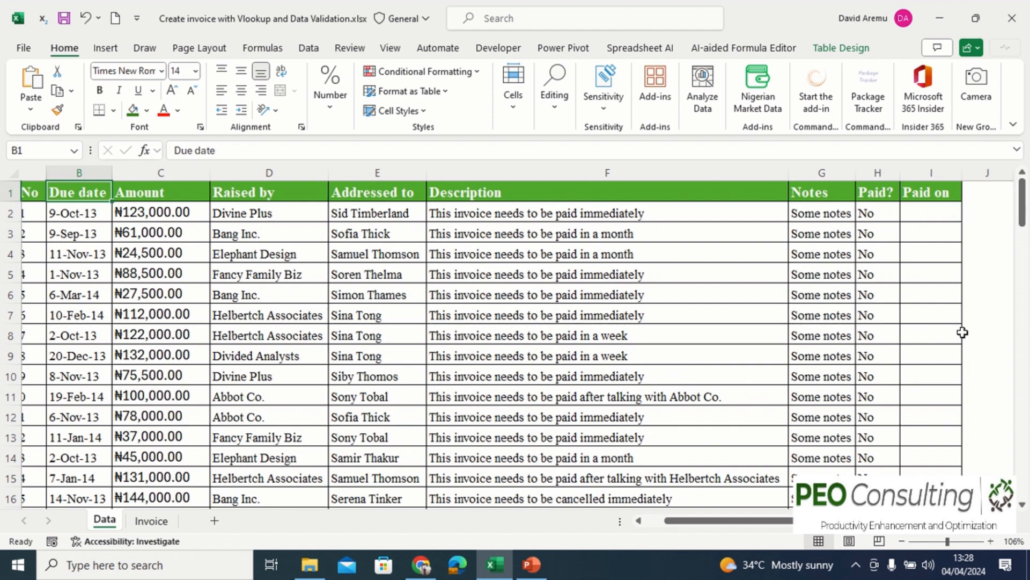
drag(1022, 200, 1025, 305)
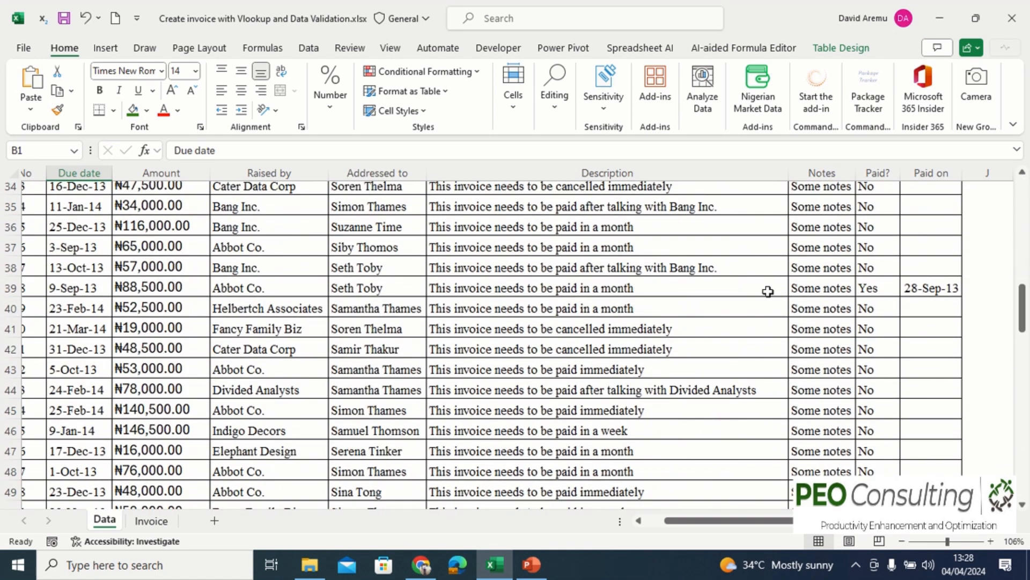
click(878, 291)
click(937, 295)
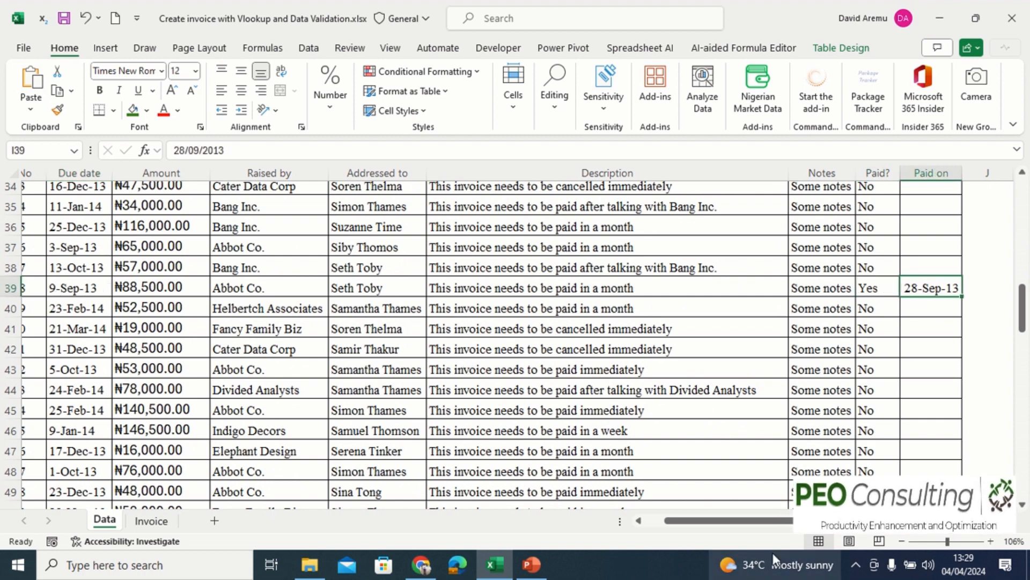
drag(714, 526, 685, 529)
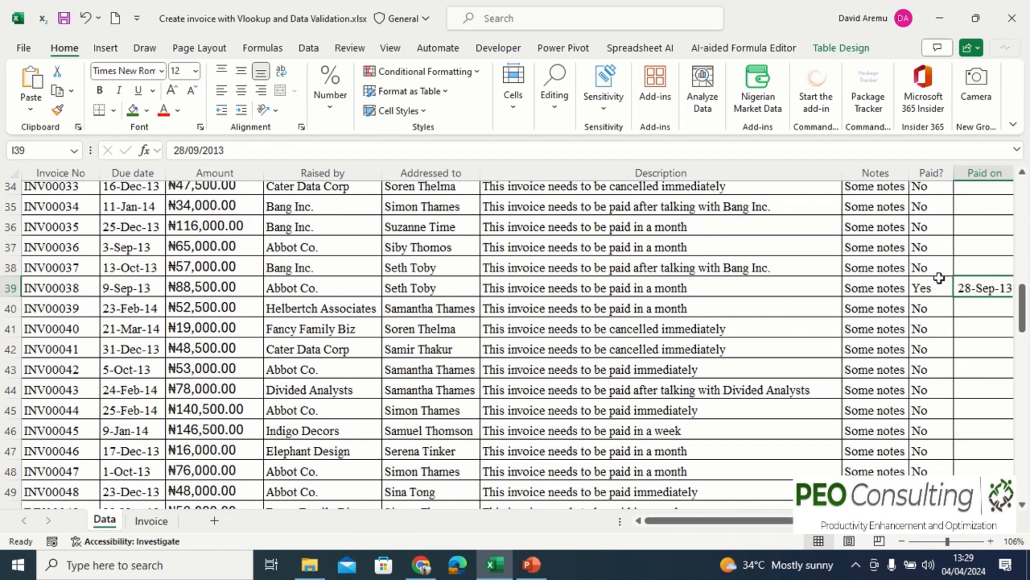
Change the invoice number in D2 of the Invoice sheet to INV00038.
click(145, 520)
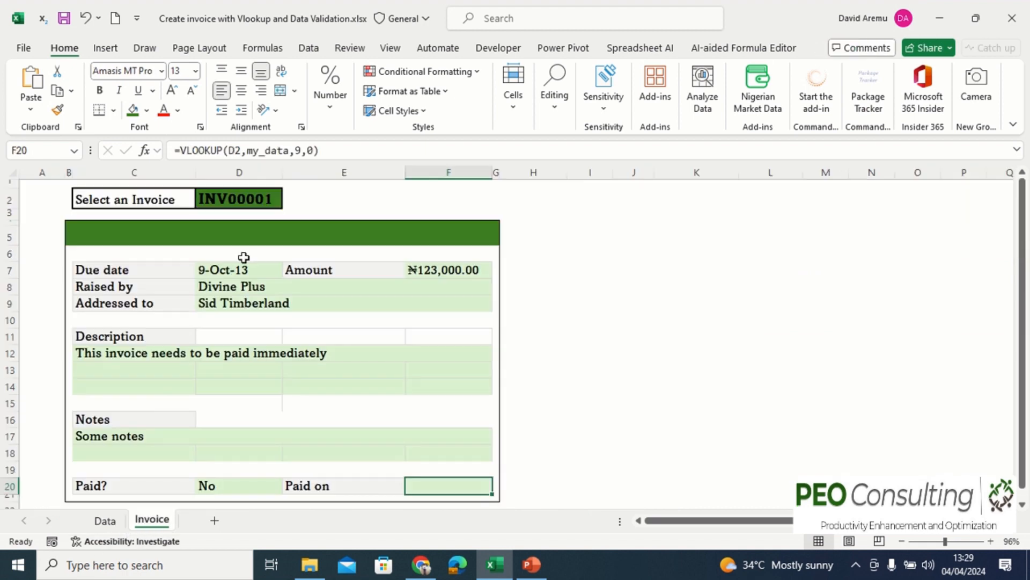
click(264, 199)
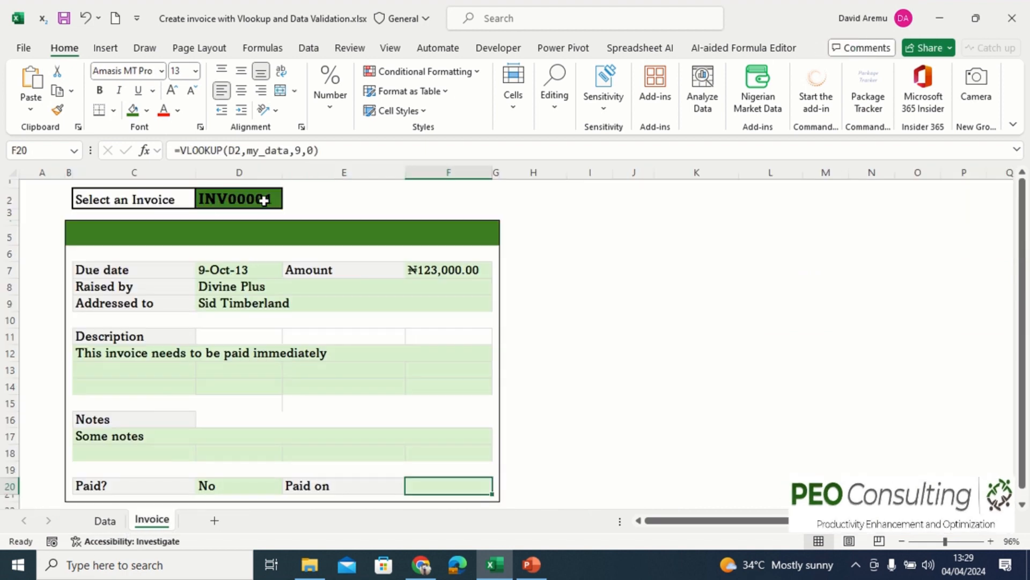
click(224, 148)
key(BackSpace)
text(38)
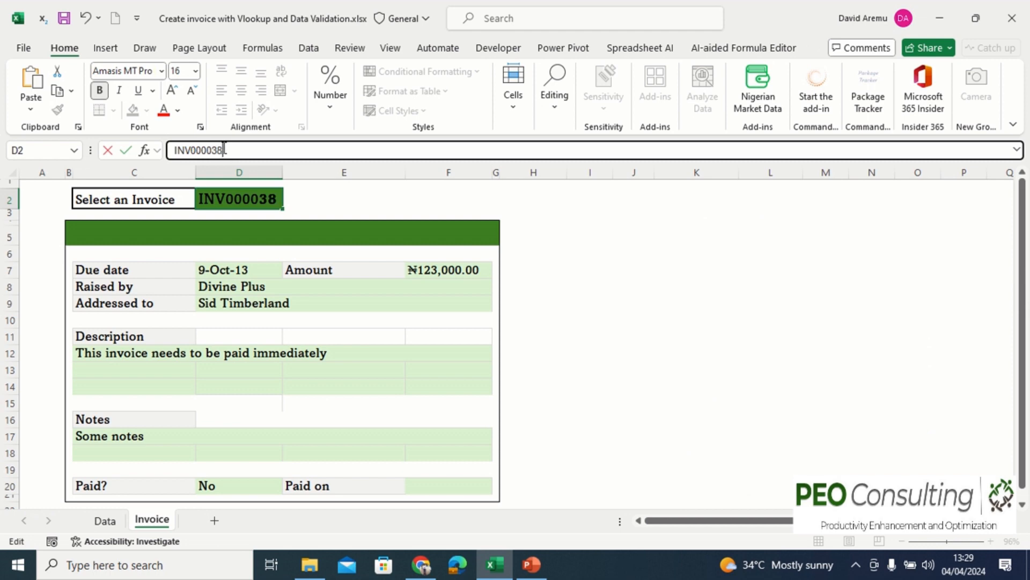
key(Return)
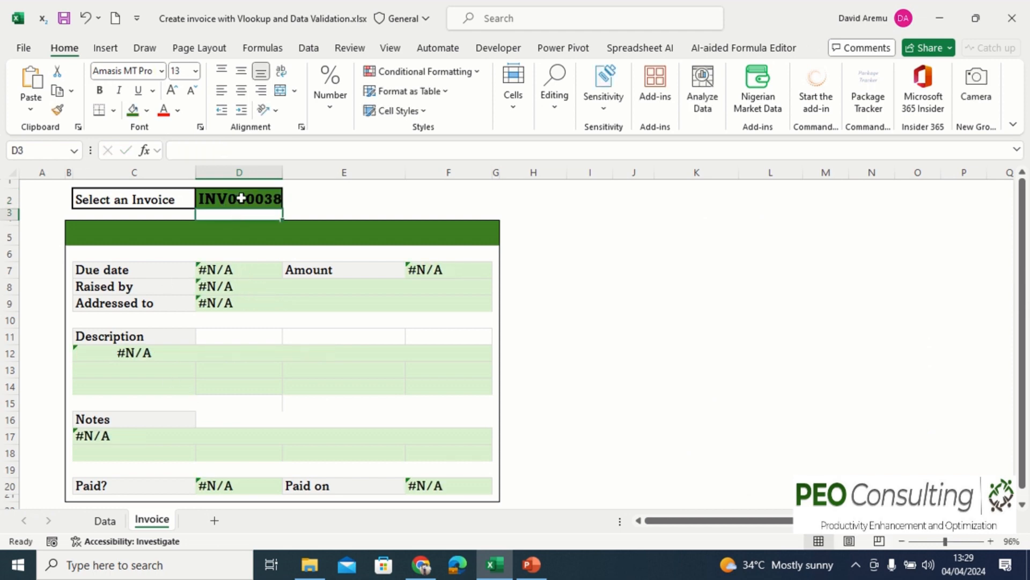
click(240, 198)
click(213, 149)
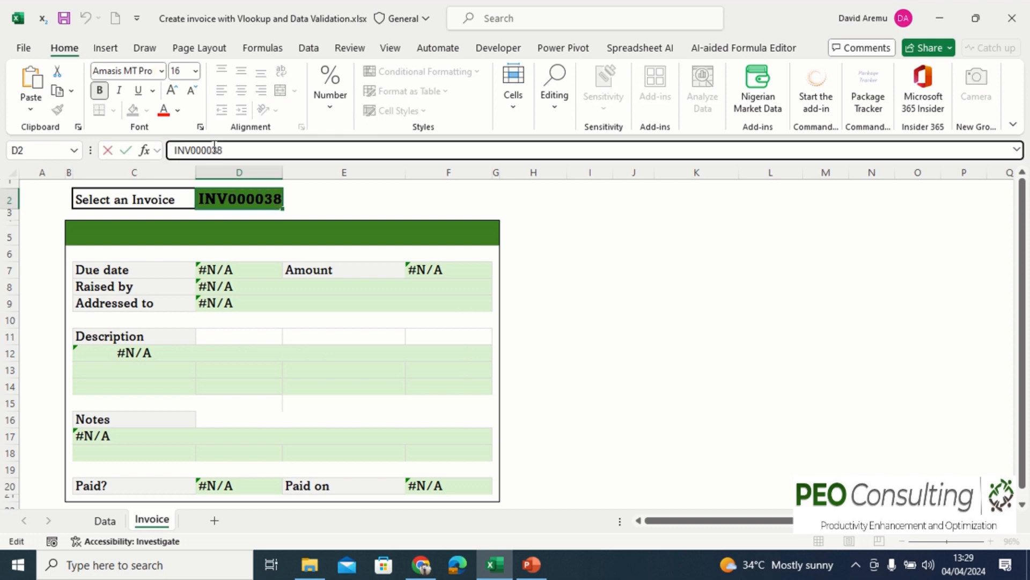
key(BackSpace)
key(Return)
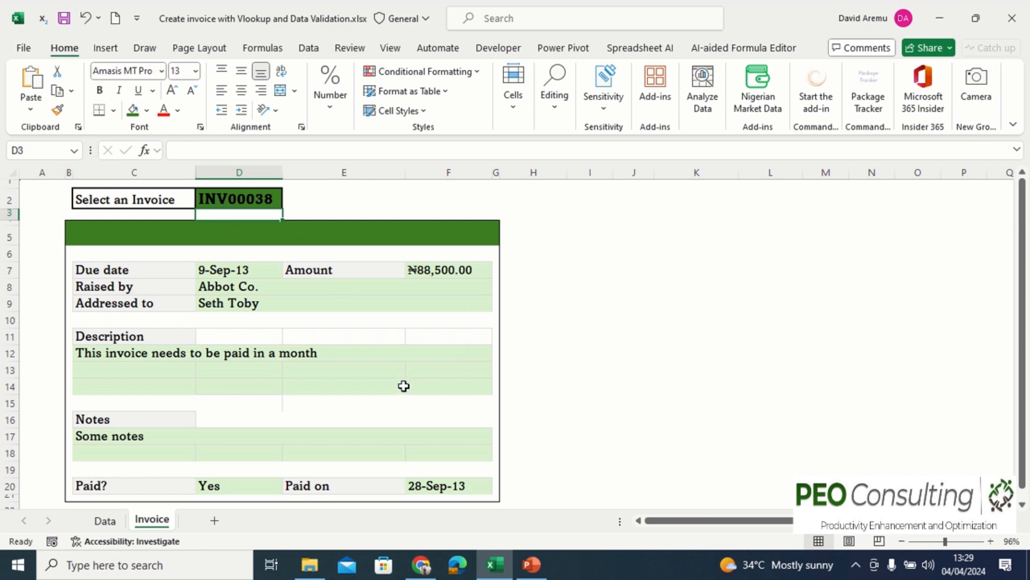
Compare the Paid on date in the invoice form with the record for the same invoice on the Data sheet.
click(231, 198)
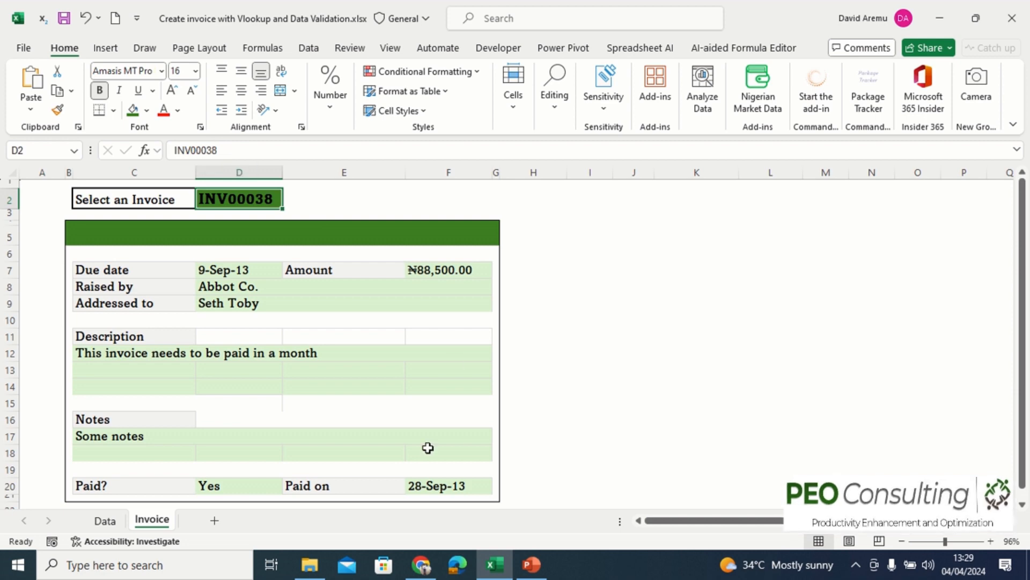
click(448, 487)
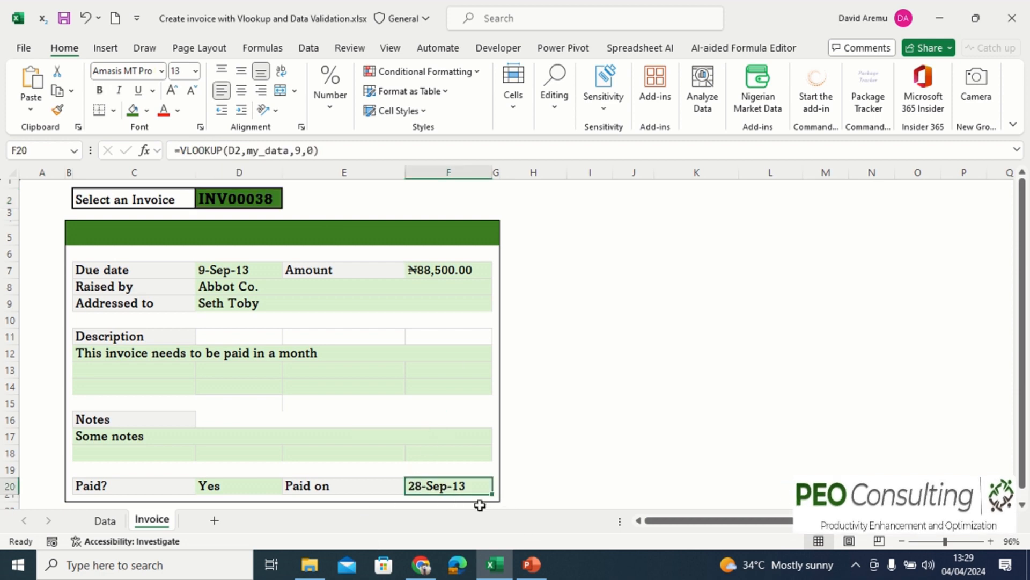
click(105, 520)
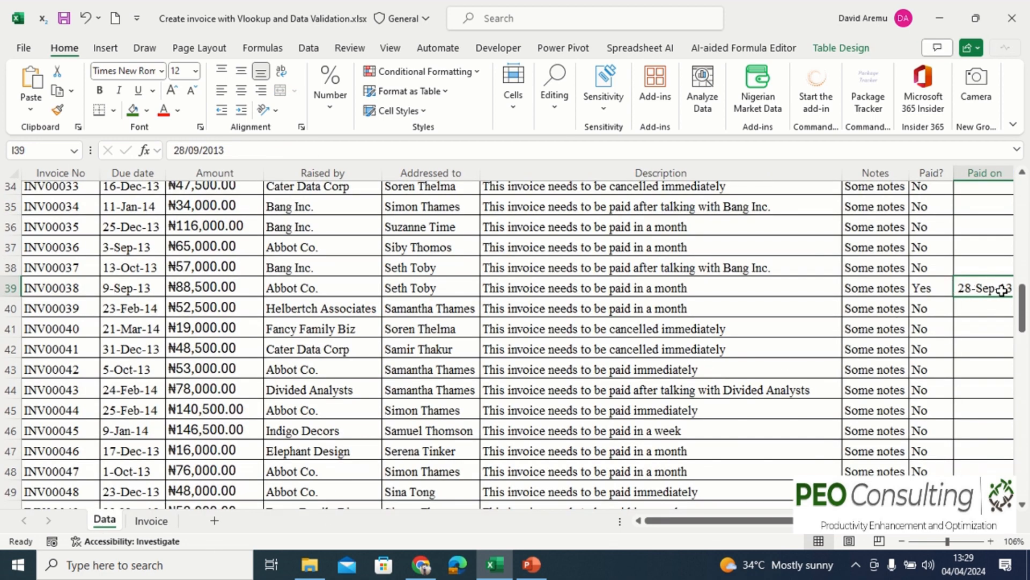
click(151, 527)
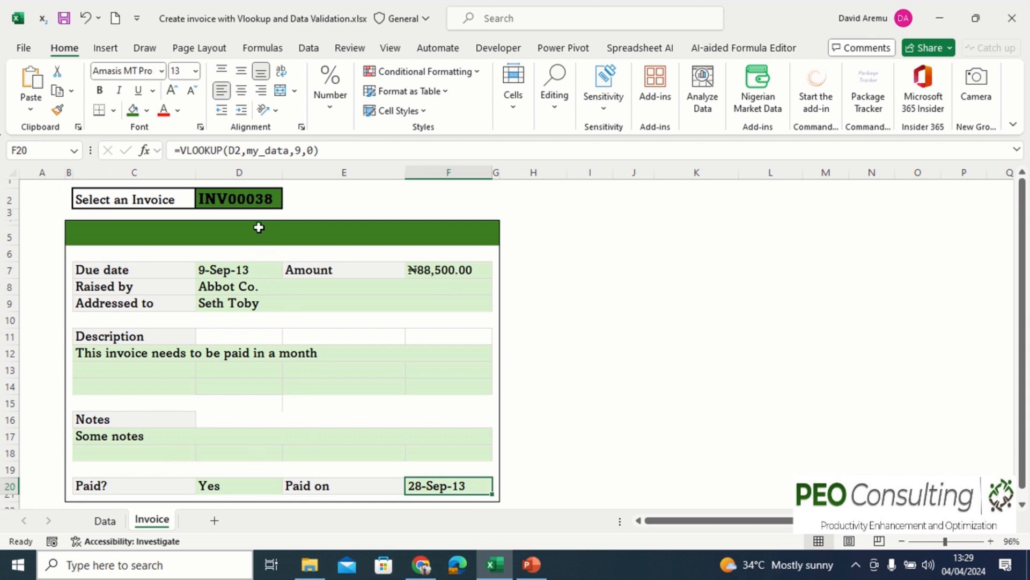
click(275, 238)
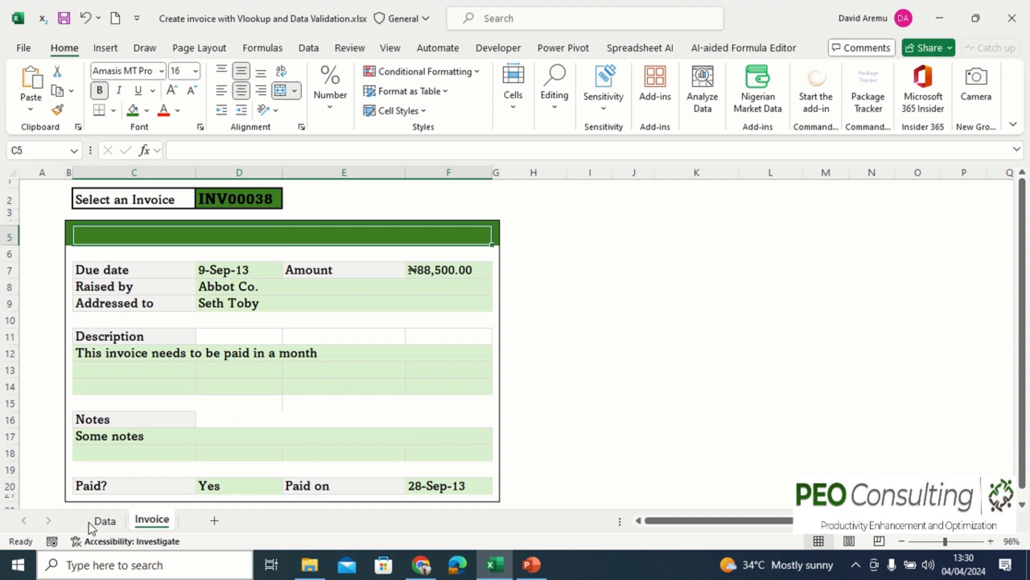
click(104, 521)
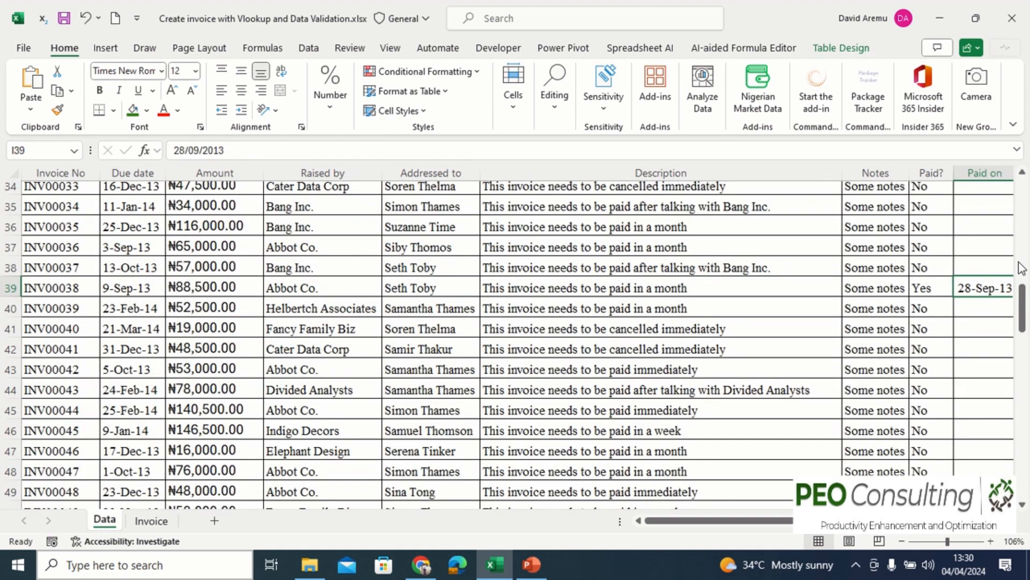
drag(1023, 311, 1025, 122)
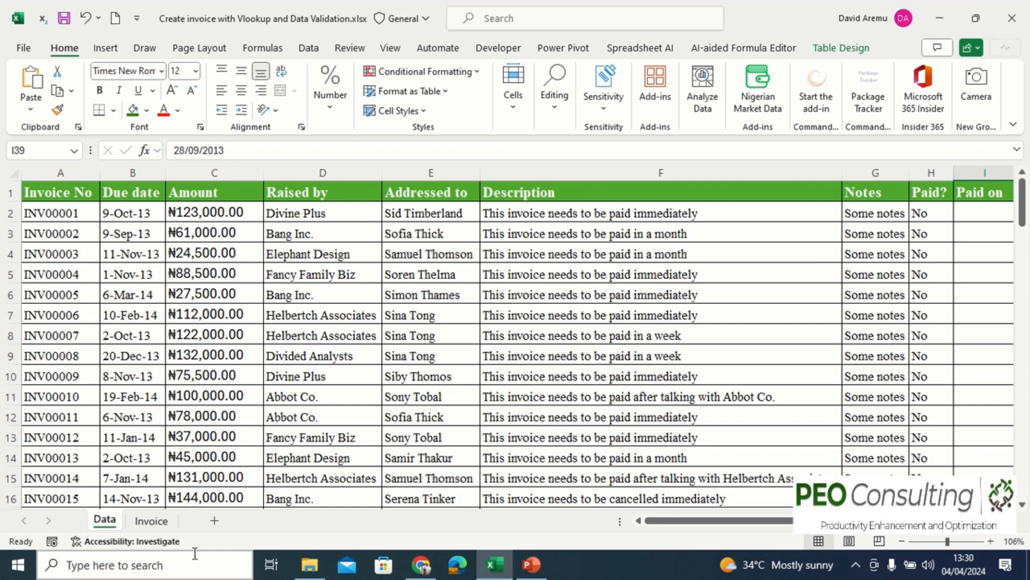
click(145, 532)
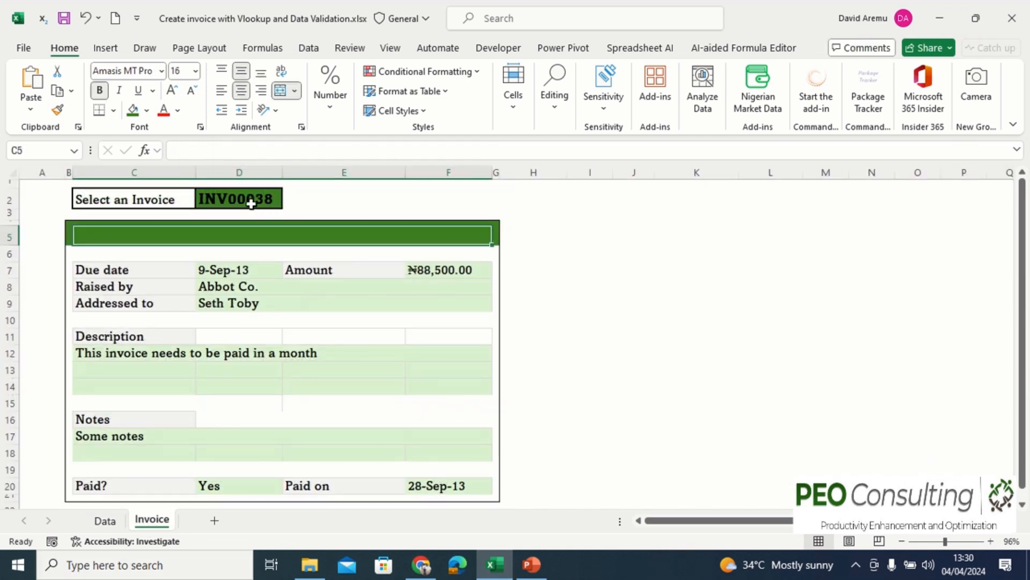
Apply List data validation with an in-cell dropdown to D2, using the Data sheet's Invoice No column (=Data!$A:$A) as the source.
click(253, 201)
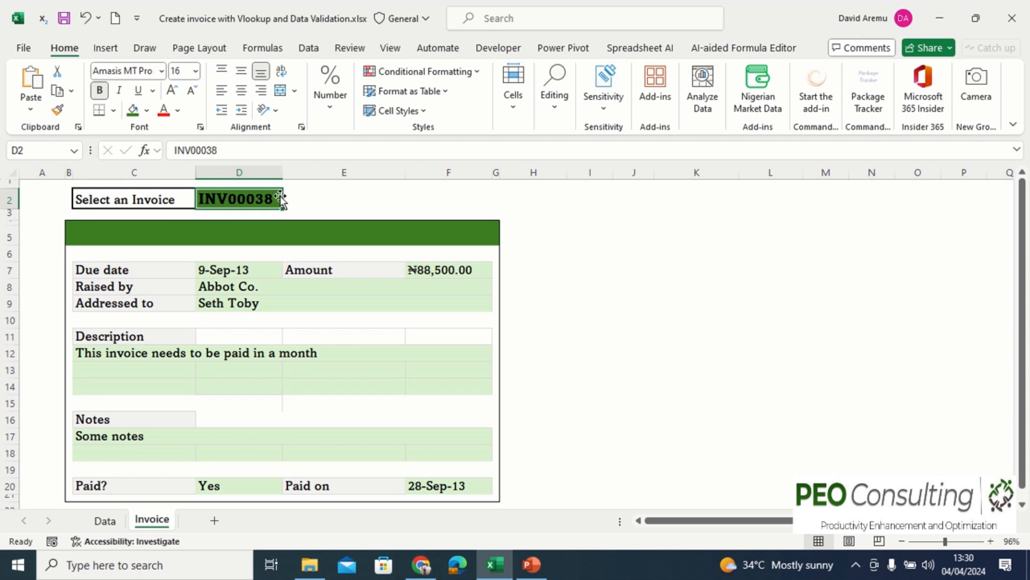
click(305, 49)
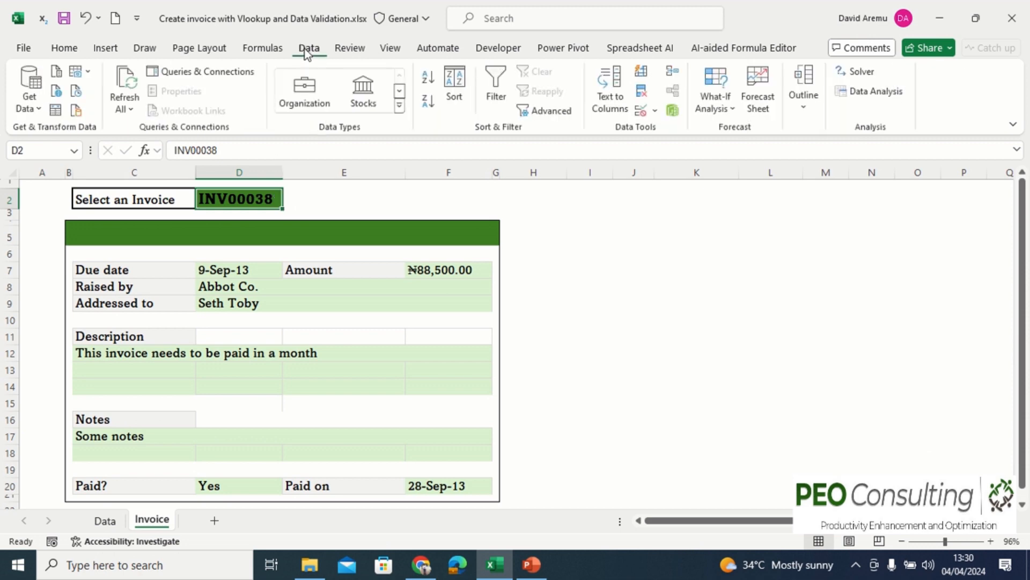
click(656, 112)
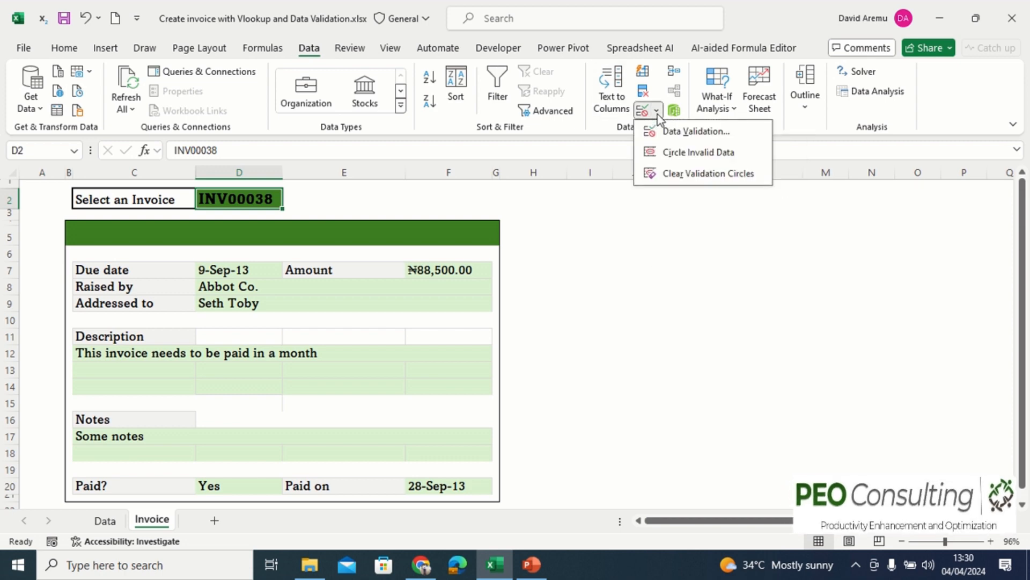
click(685, 130)
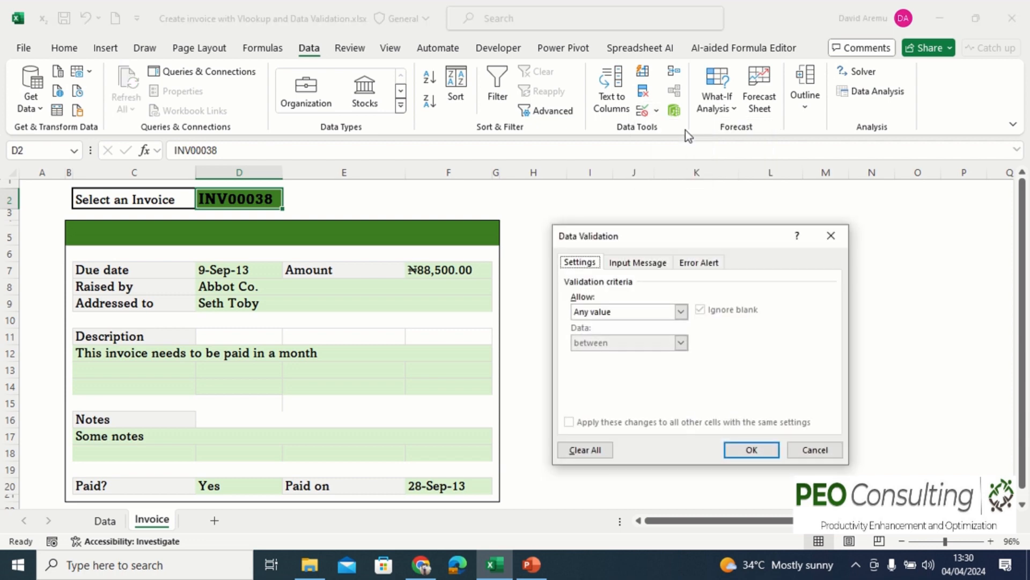
click(681, 312)
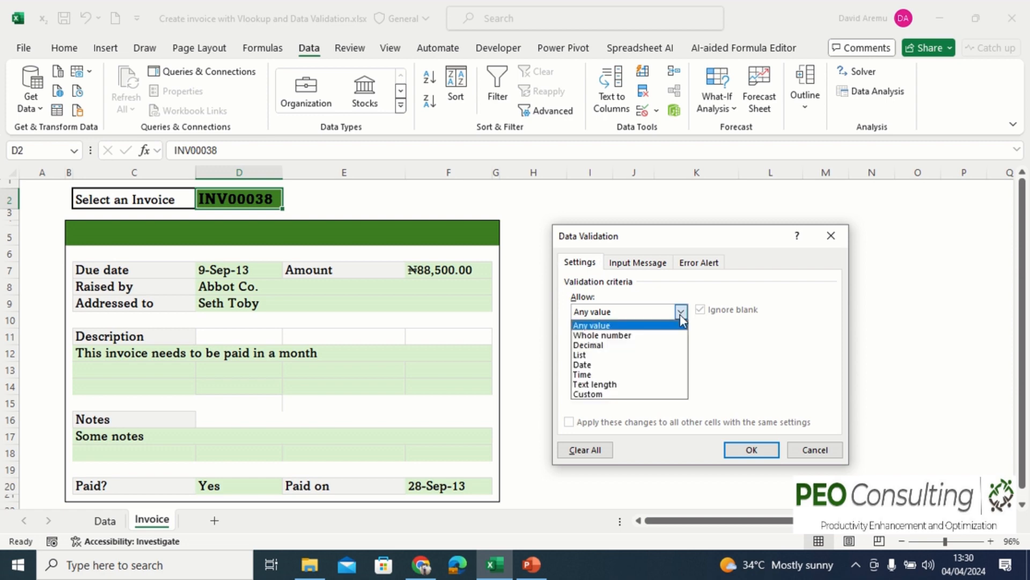
click(590, 355)
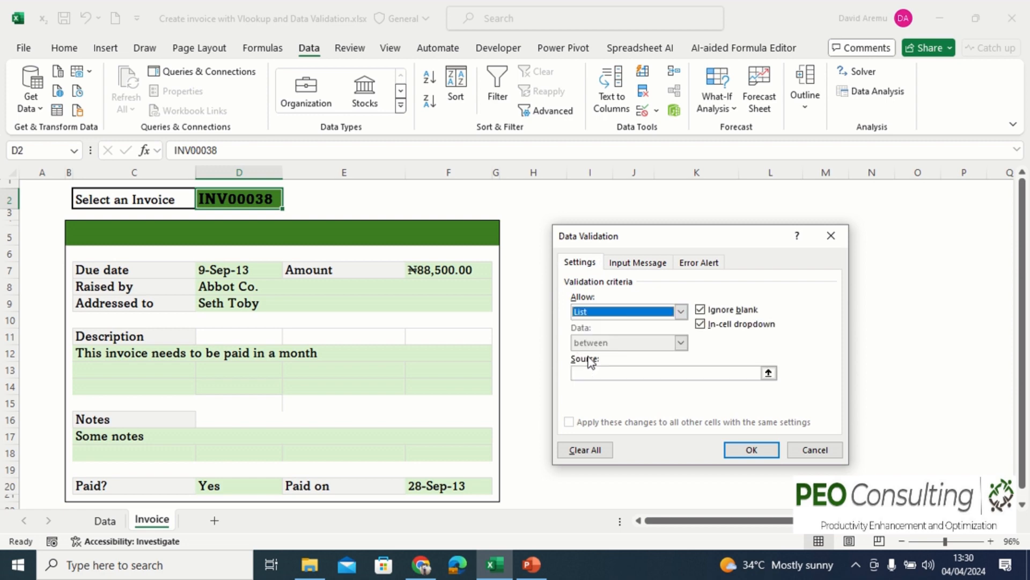
click(599, 371)
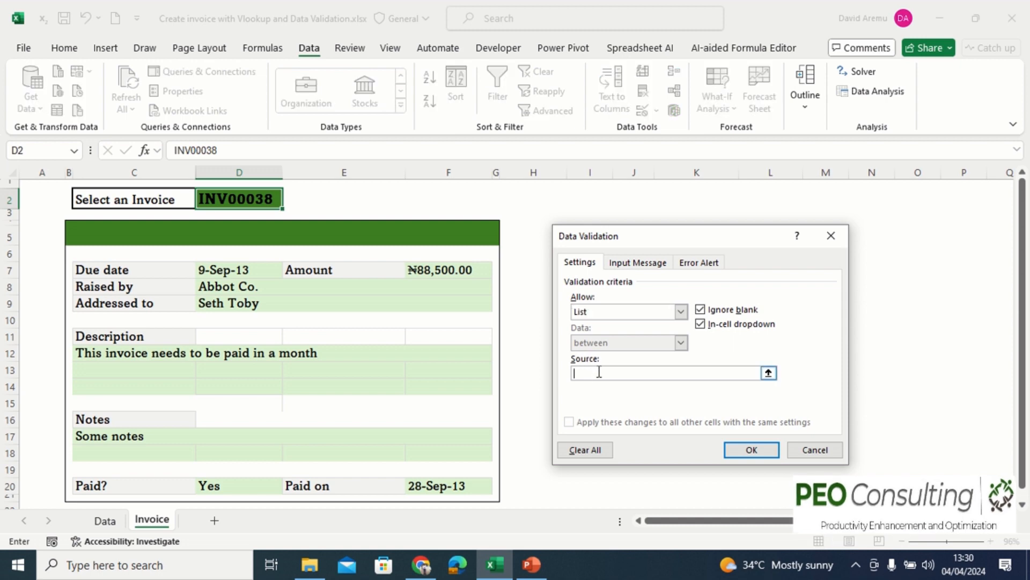
click(105, 521)
click(72, 166)
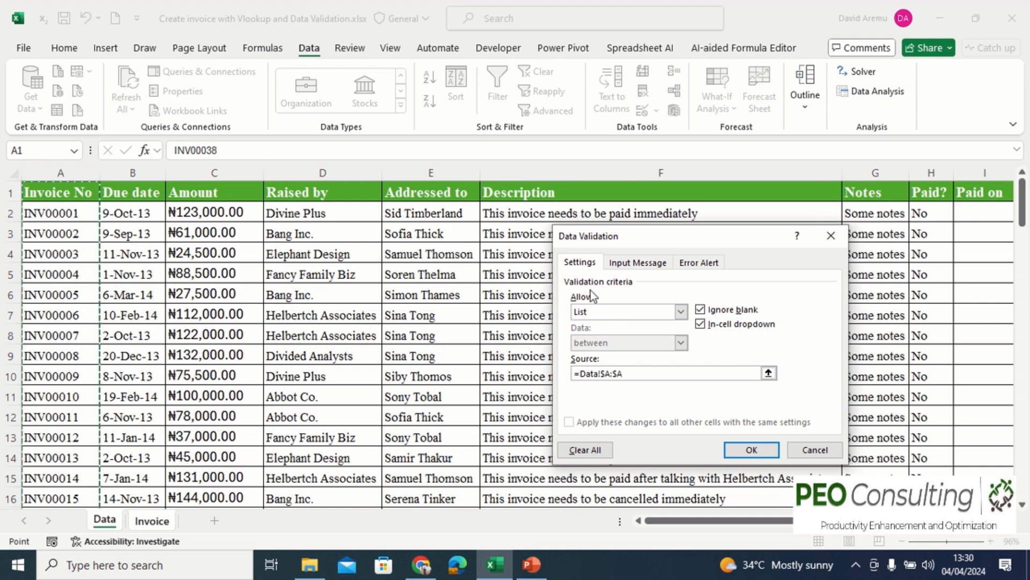
click(751, 450)
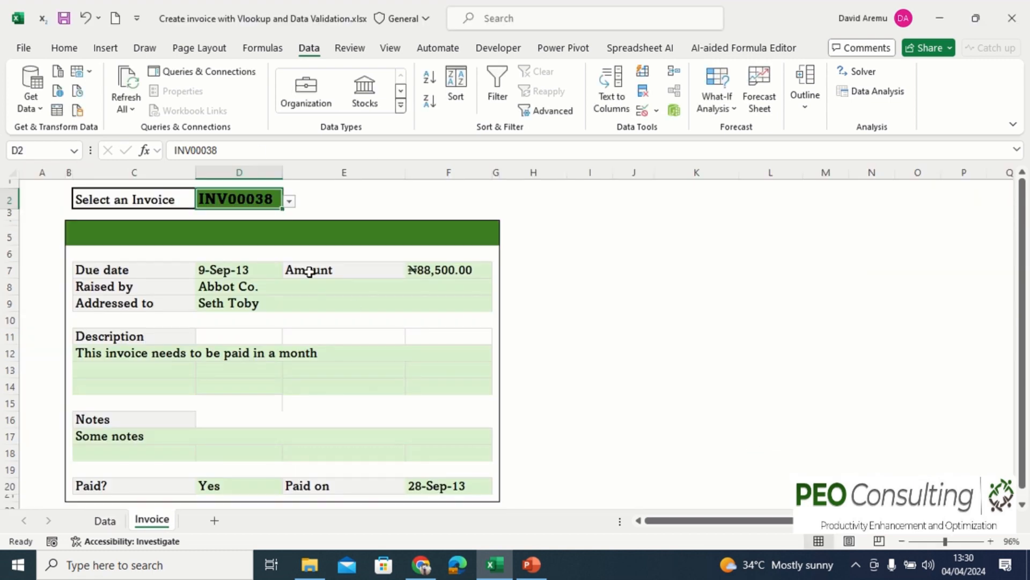
Test the D2 dropdown by choosing invoice INV00093 from its list.
click(292, 201)
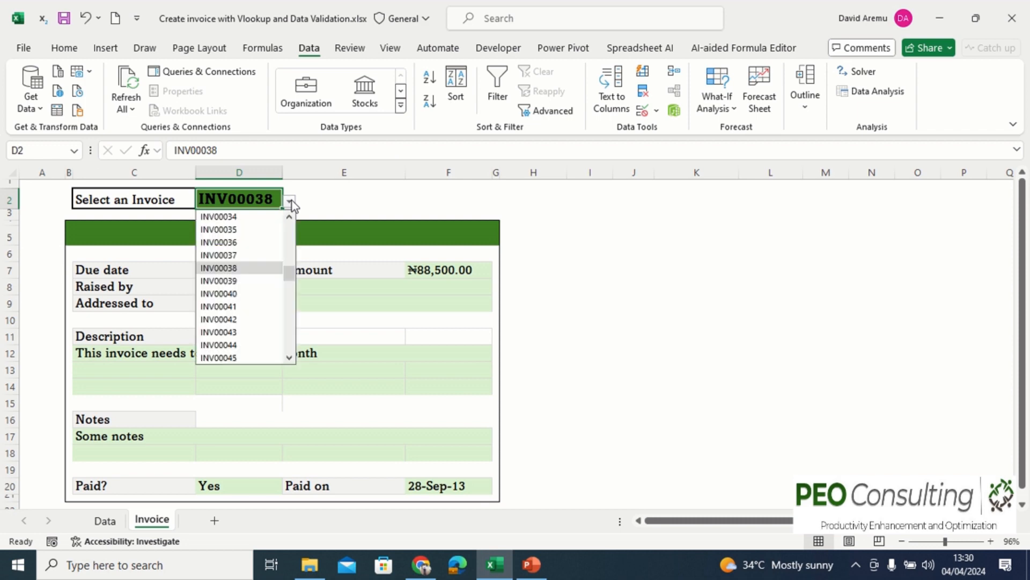
drag(290, 273, 296, 375)
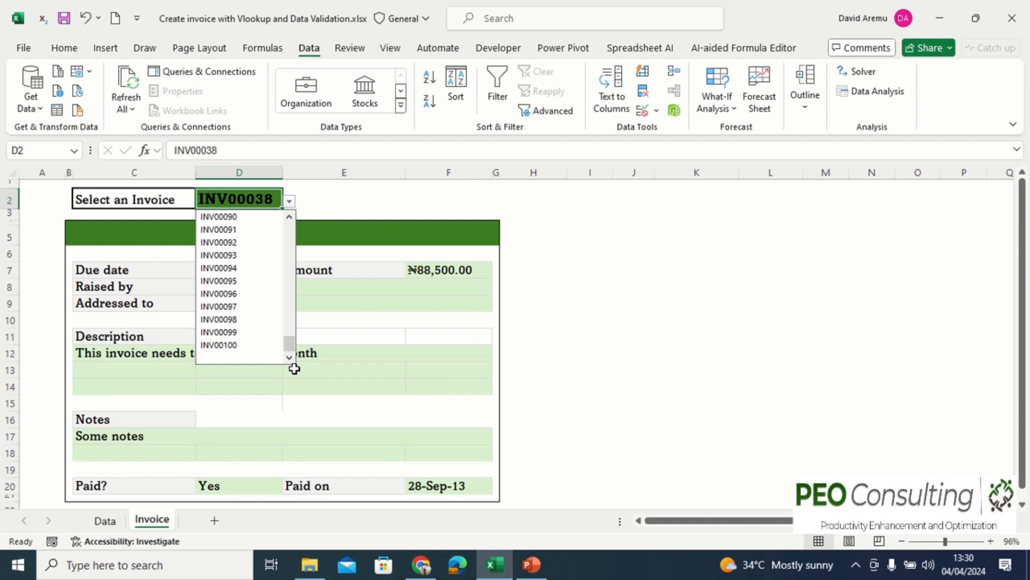
click(223, 258)
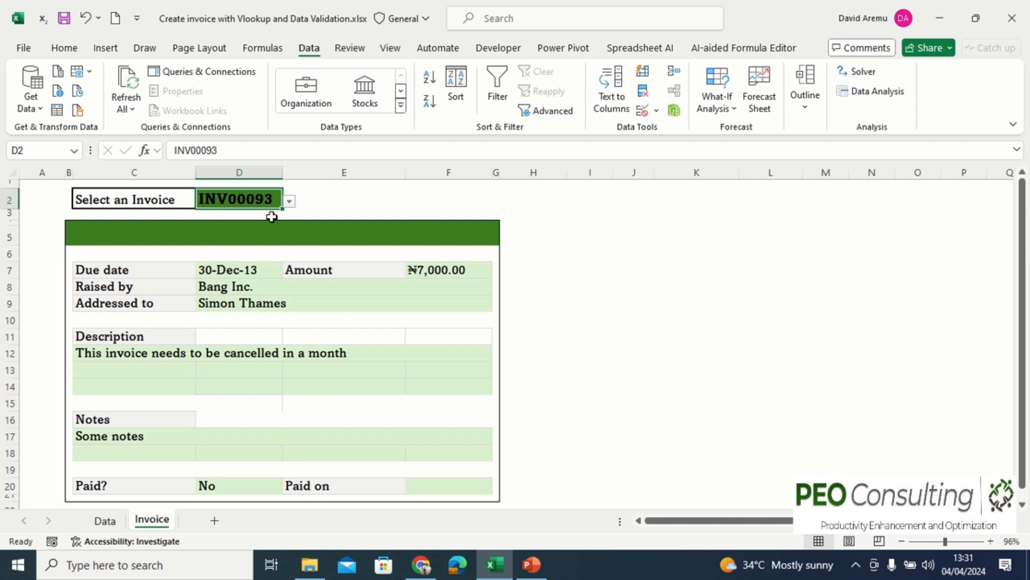
Choose invoice INV00002 from the D2 dropdown and glance at the Data sheet to compare its record.
click(289, 202)
drag(289, 344, 288, 229)
click(246, 242)
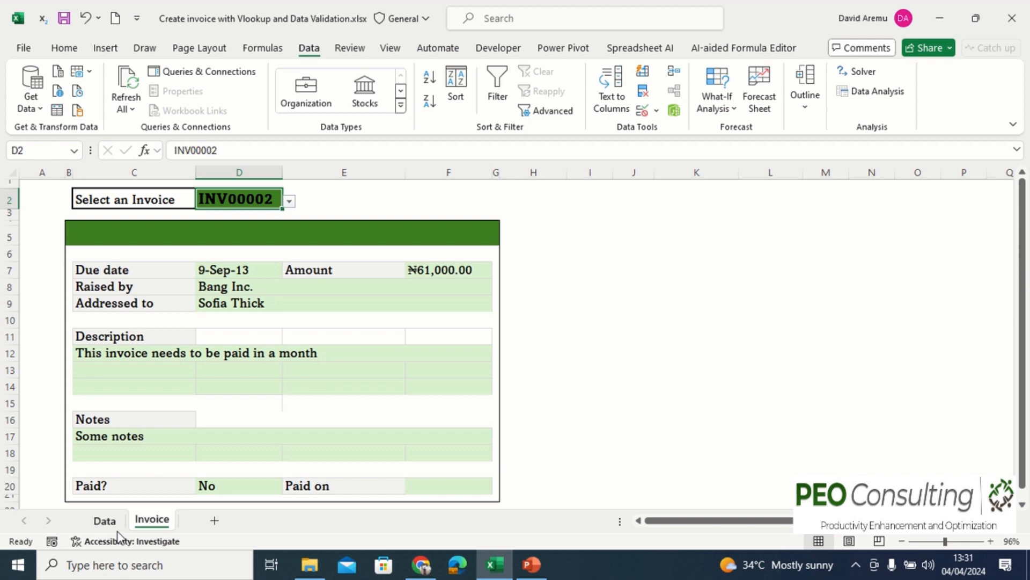
click(105, 519)
click(150, 521)
Enter the formula ="Invoice Detail: "&D2 in the form's merged green header cell C5.
click(201, 227)
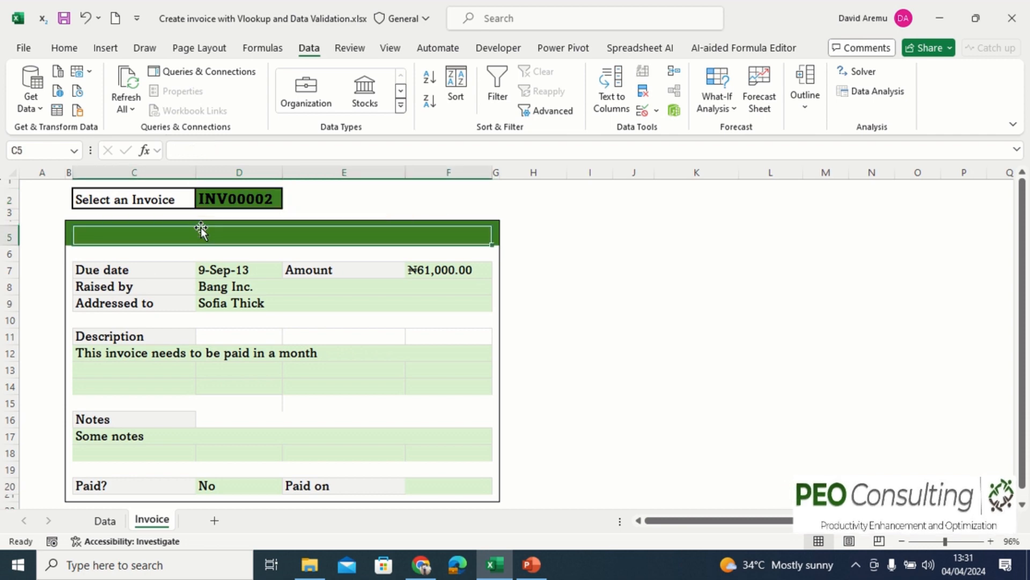
text(=)
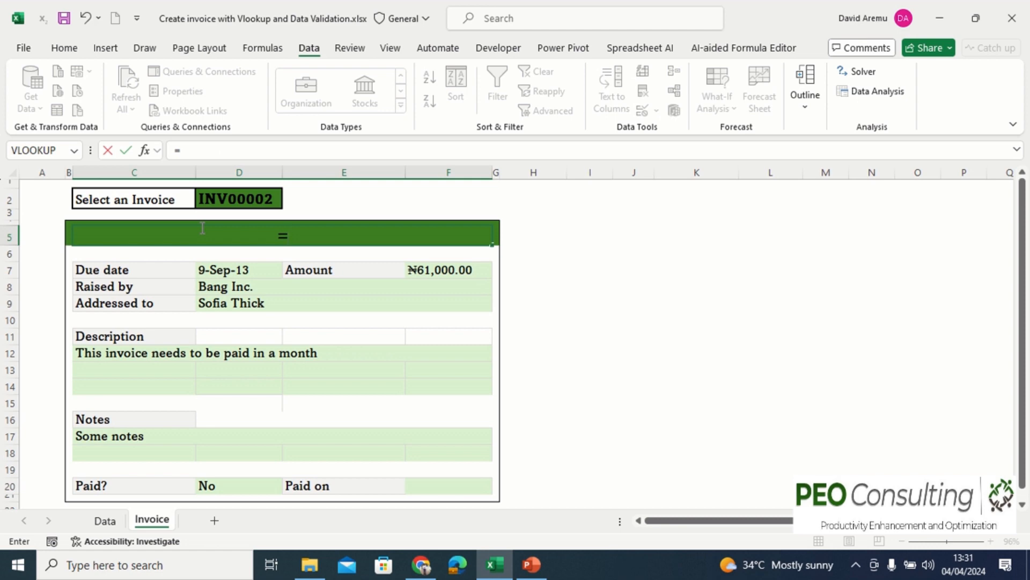
text(In)
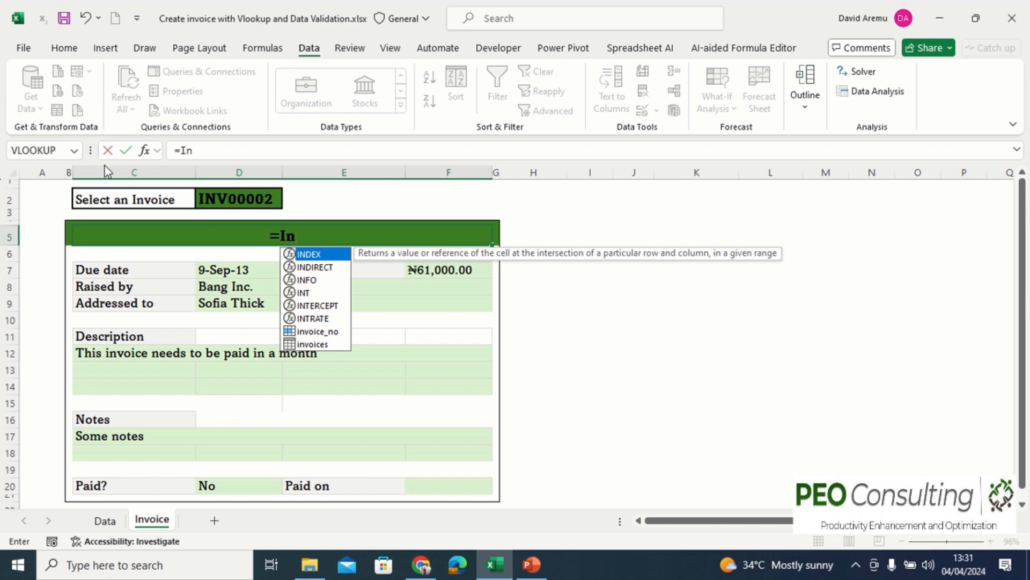
key(BackSpace)
key(BackSpace)
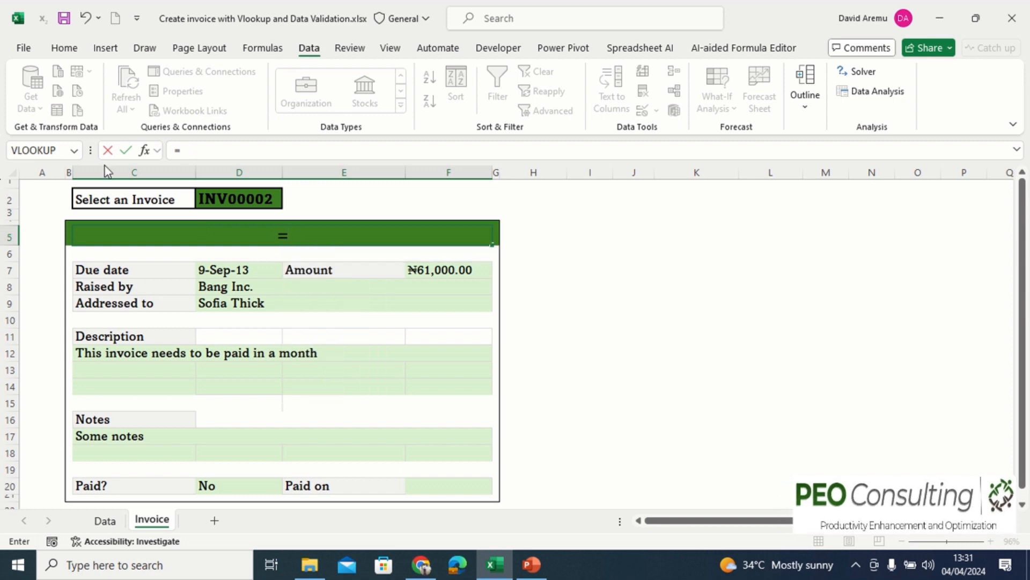
text("Invoice)
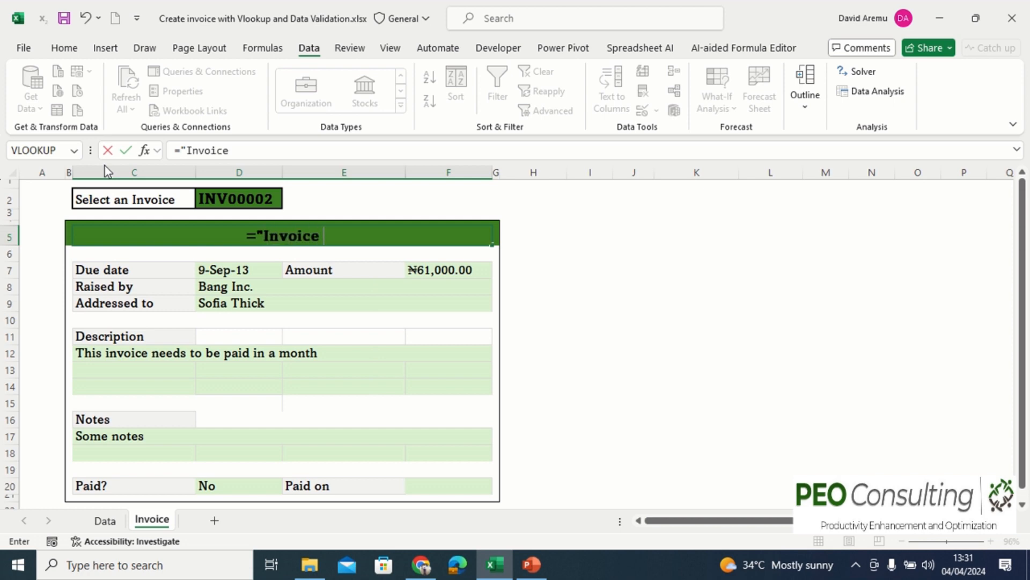
text( Detail)
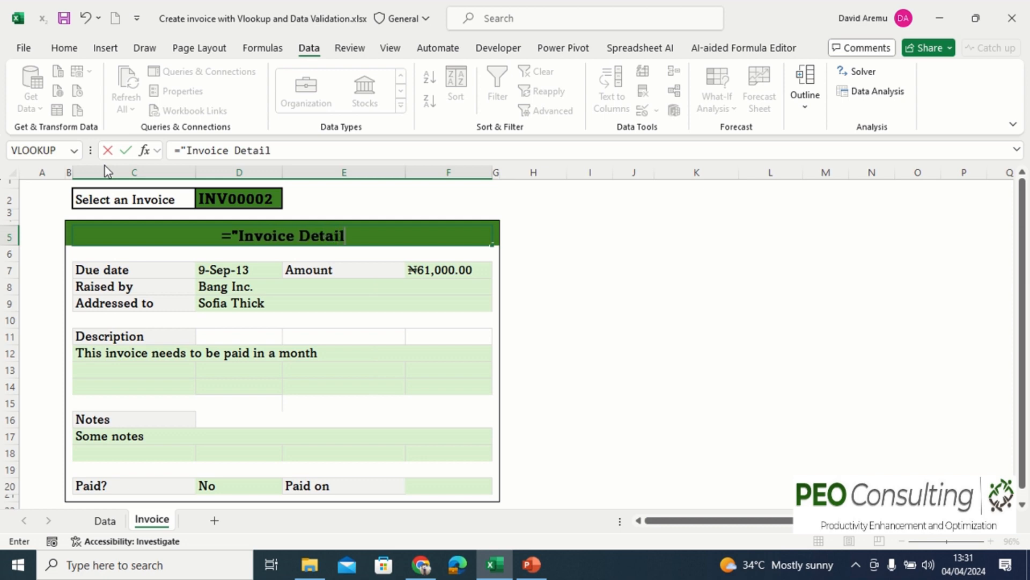
text(:)
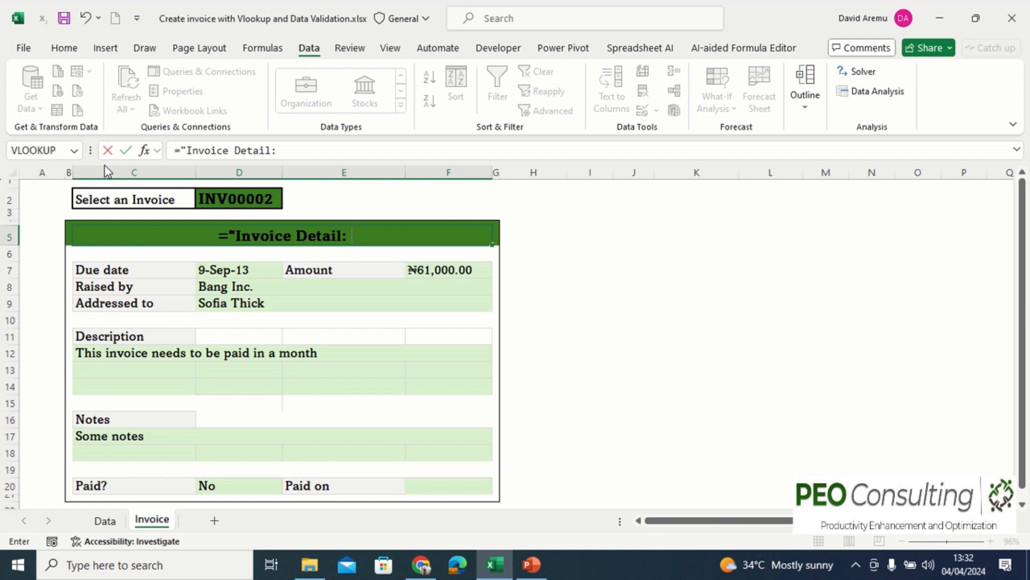
text(")
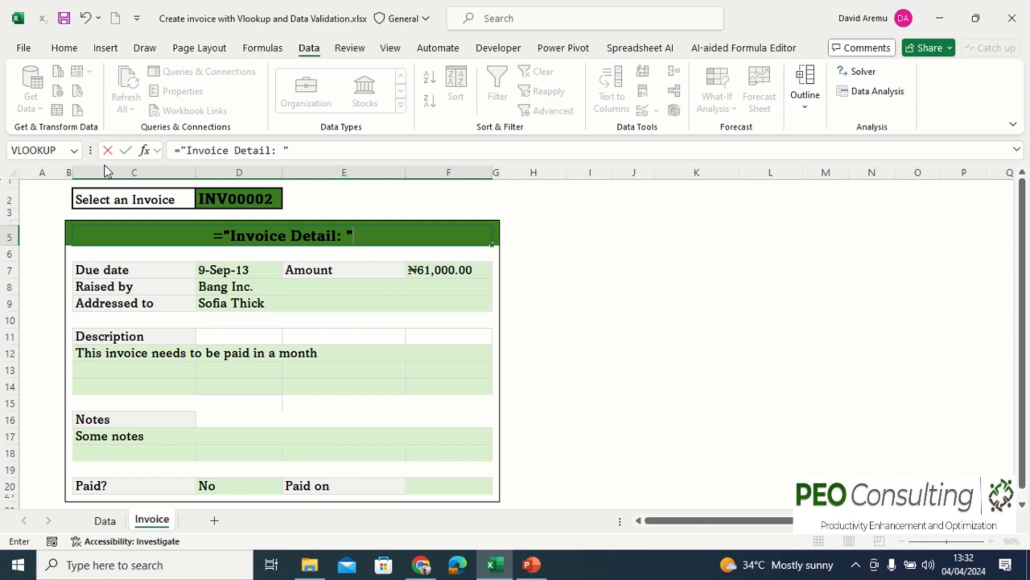
text($)
key(BackSpace)
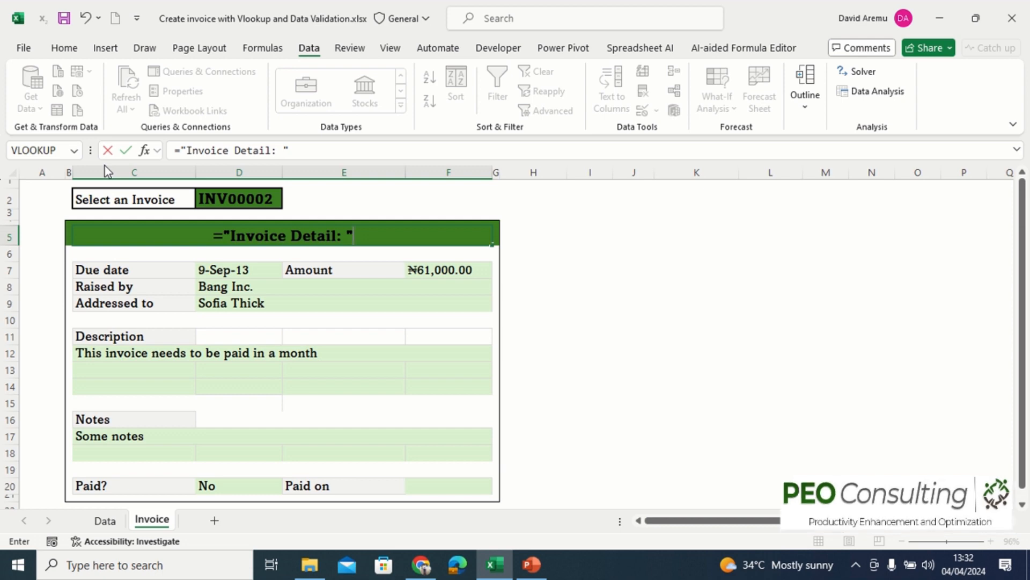
text(&)
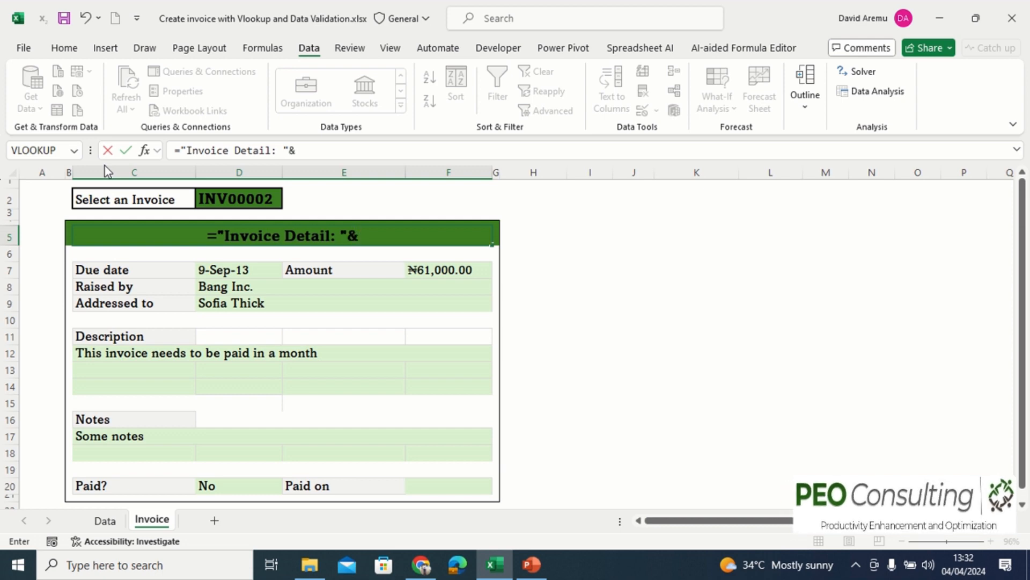
click(241, 197)
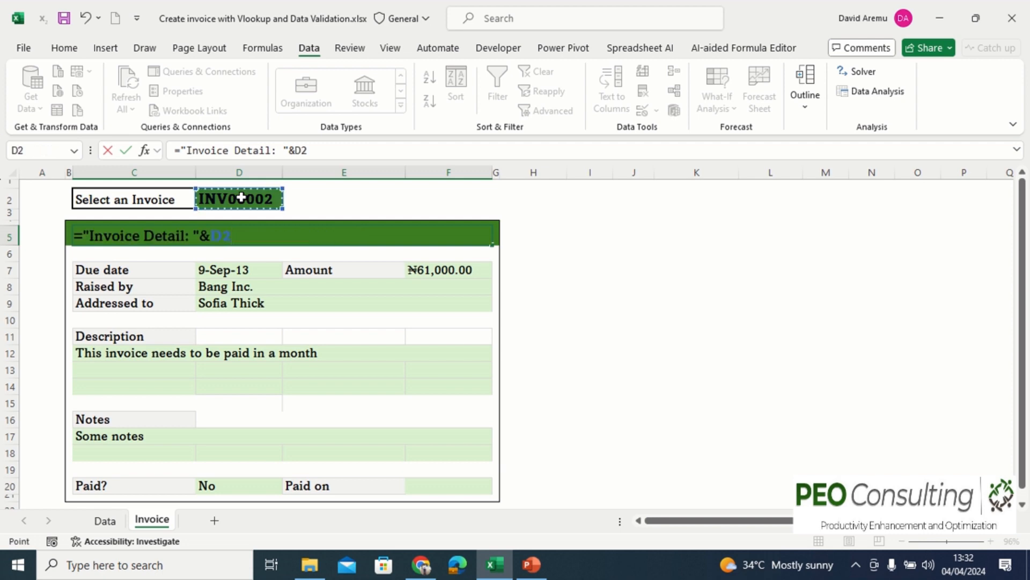
key(Return)
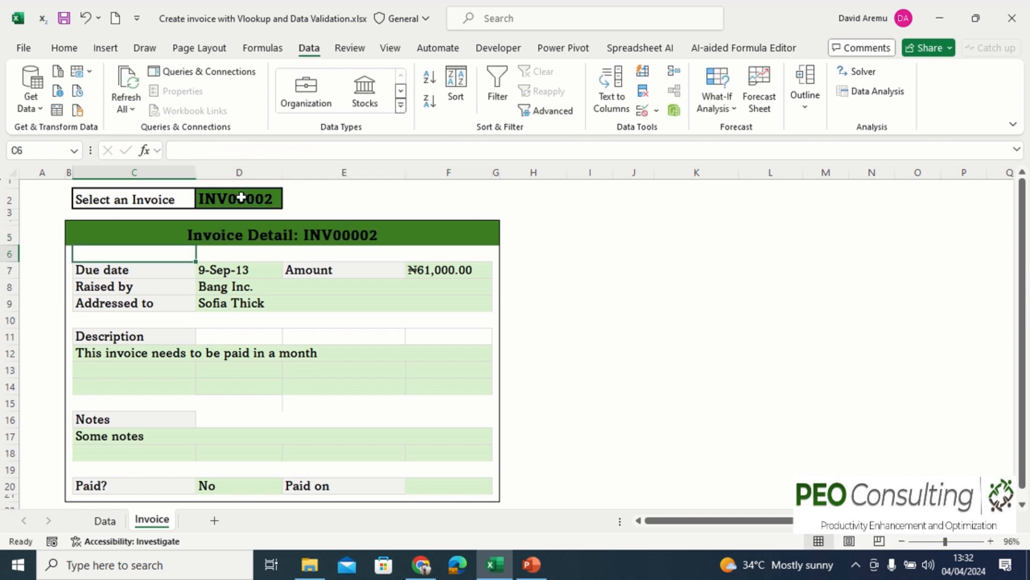
Check the header formula in C5 and choose invoice INV00008 from the D2 dropdown to test the dynamic title.
click(246, 234)
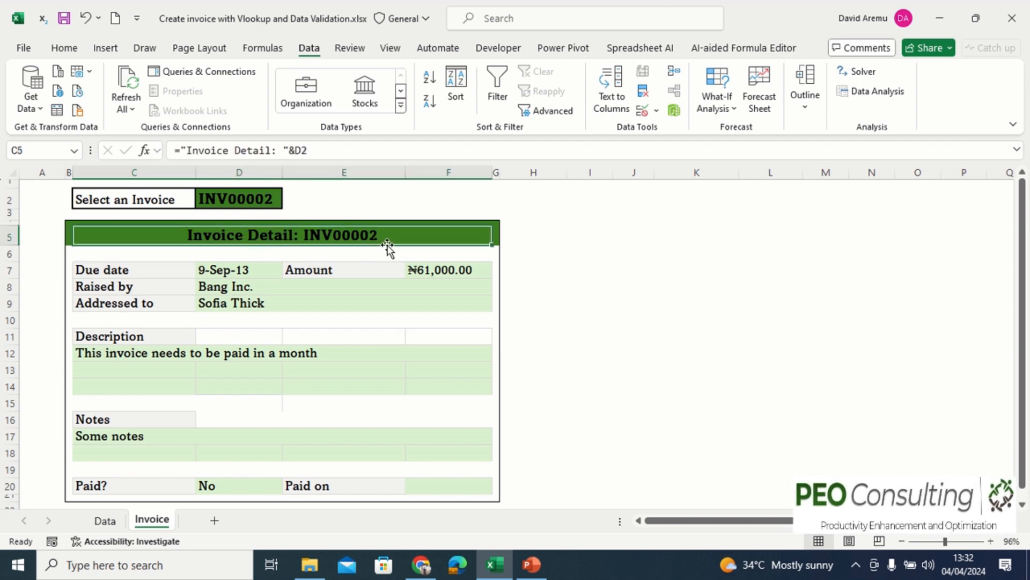
click(255, 198)
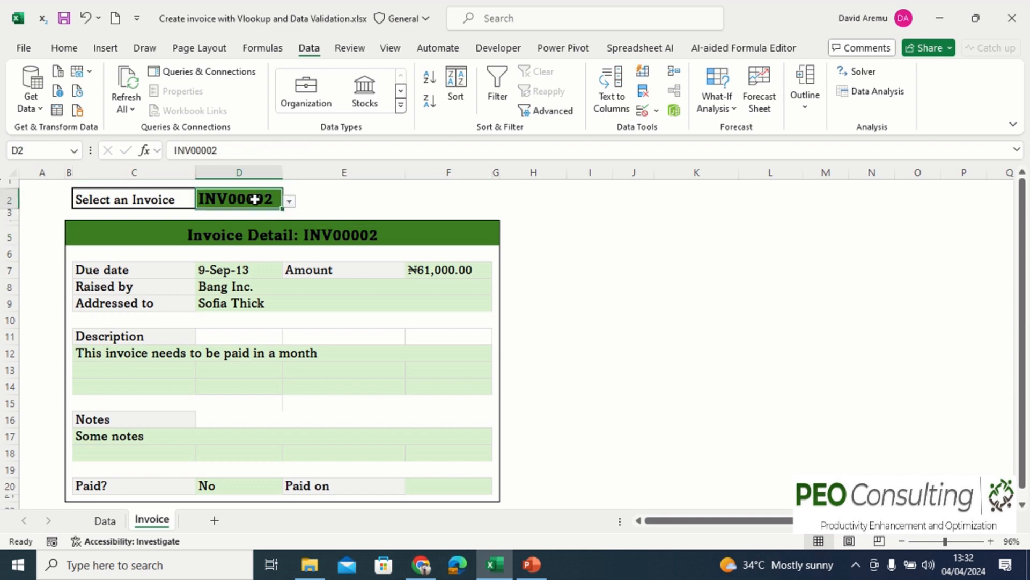
click(290, 203)
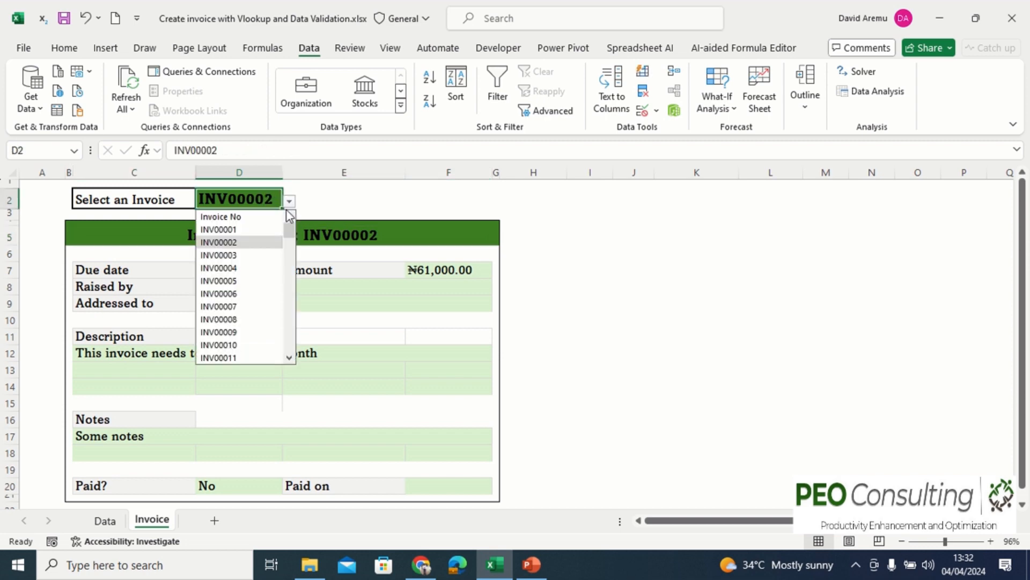
click(236, 320)
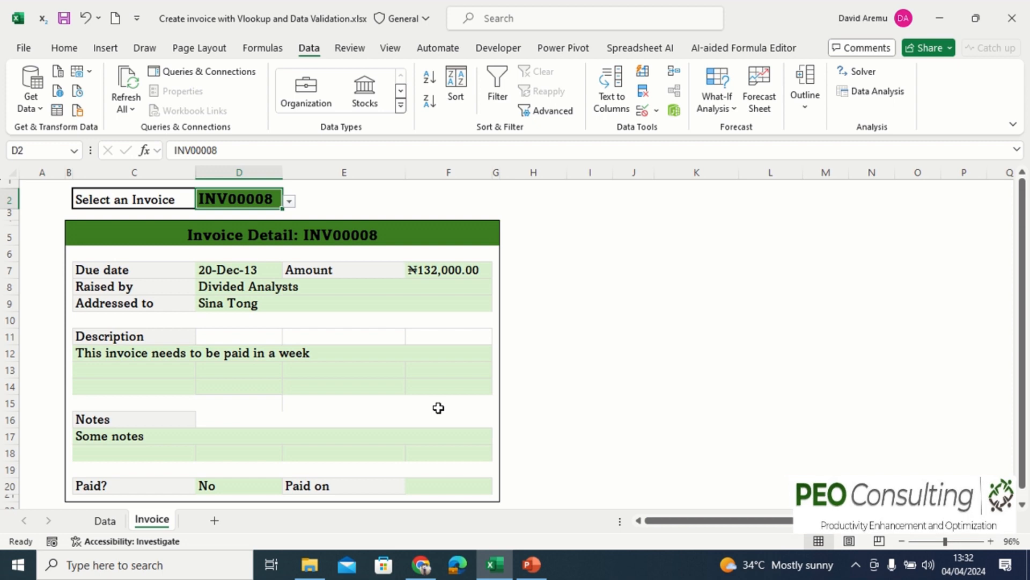
Look at the last records and the first empty row of the Data sheet, and return to the Invoice sheet.
click(107, 521)
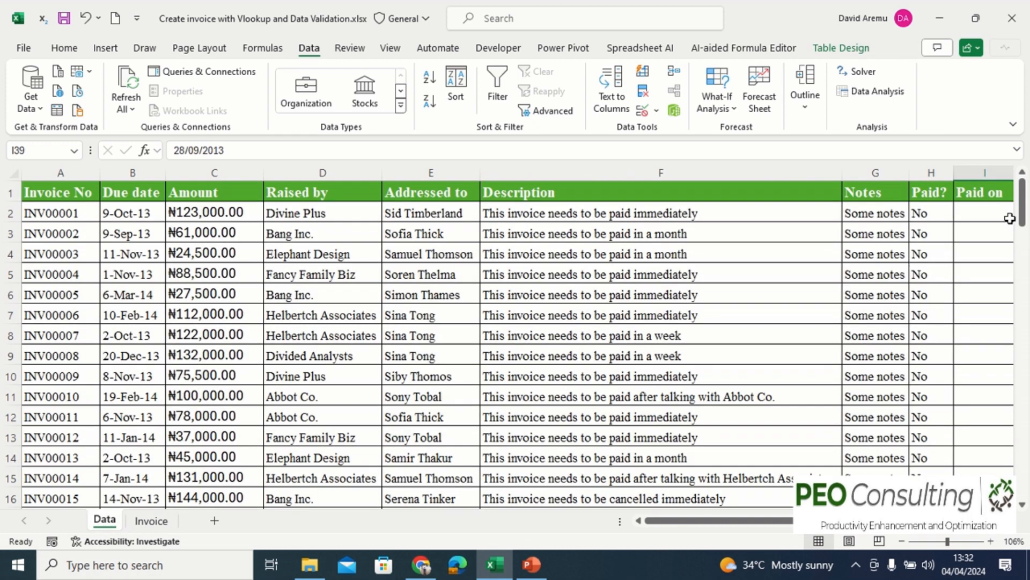
drag(1023, 201, 1009, 538)
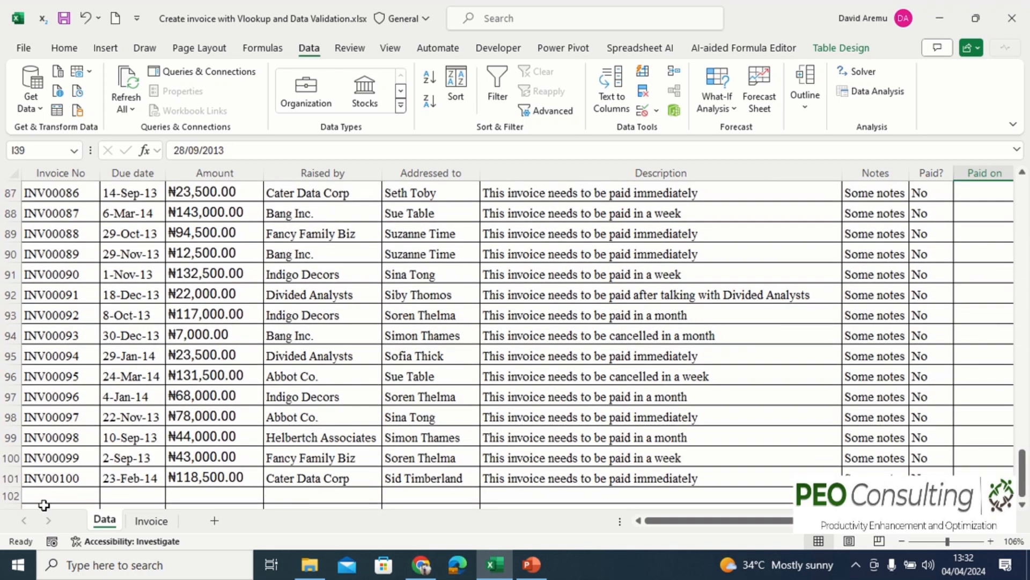
click(44, 504)
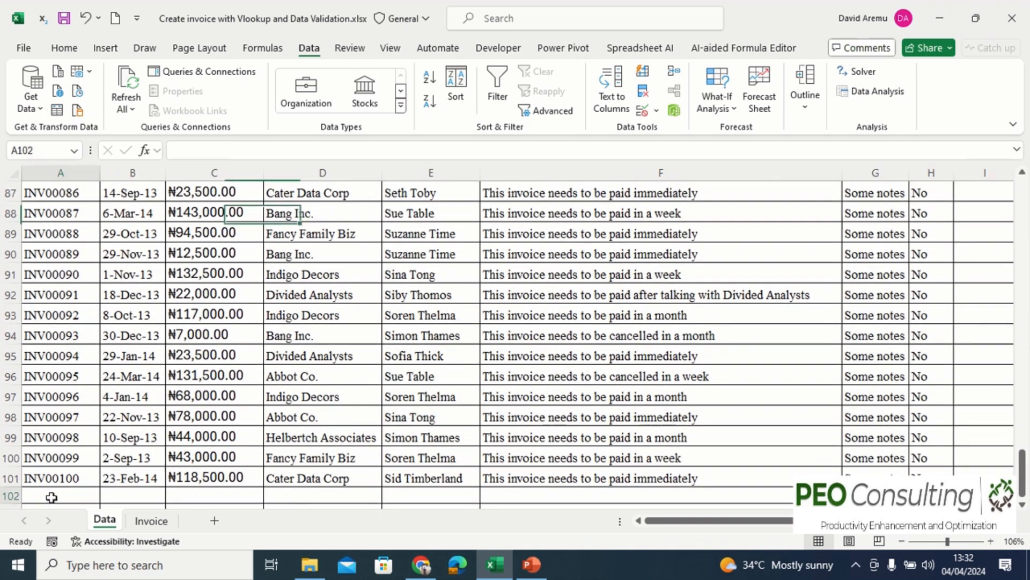
click(163, 519)
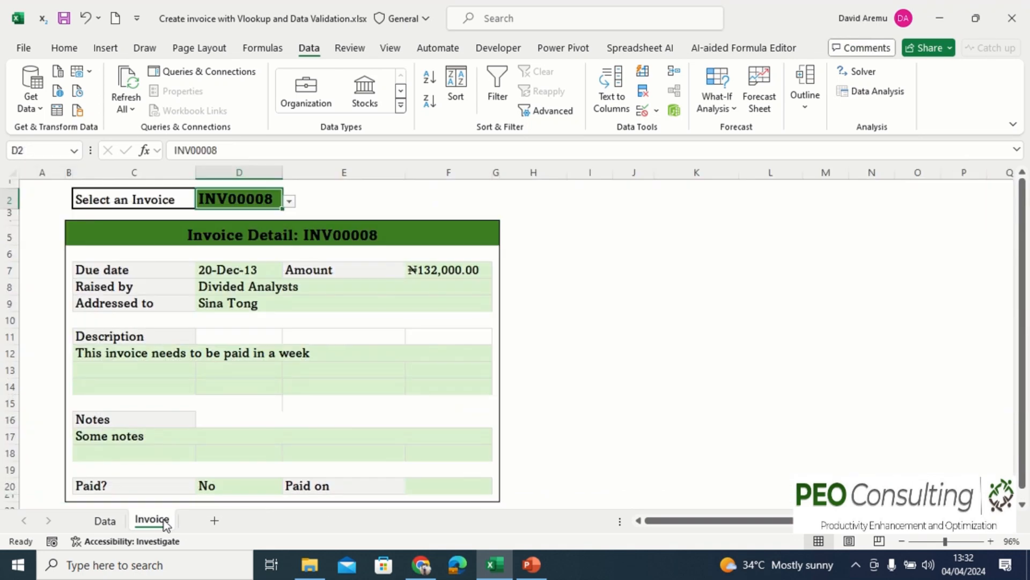